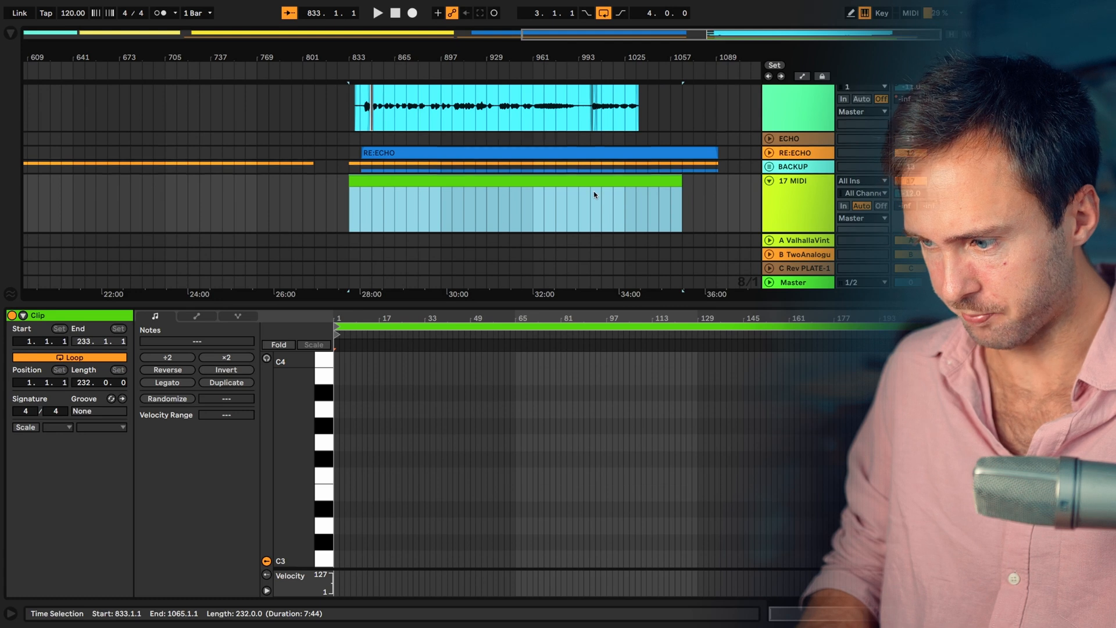
# Enlarge the arrangement area and rename the 17 MIDI track as Placeholder
pyautogui.moveTo(602, 305); pyautogui.dragTo(603, 407)
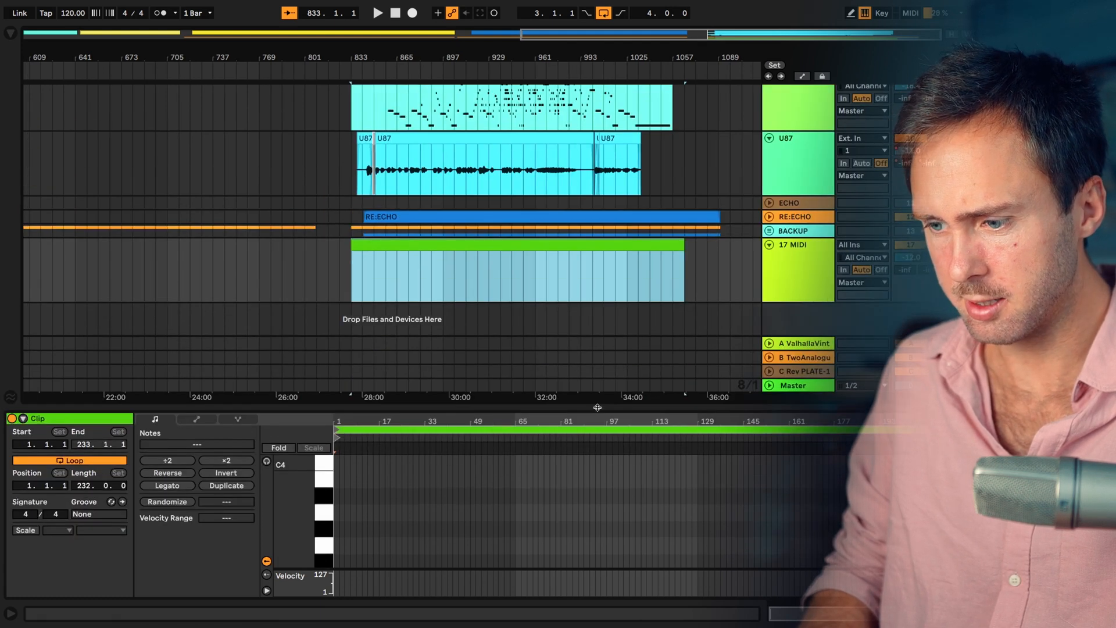
pyautogui.scroll(2, 620, 156)
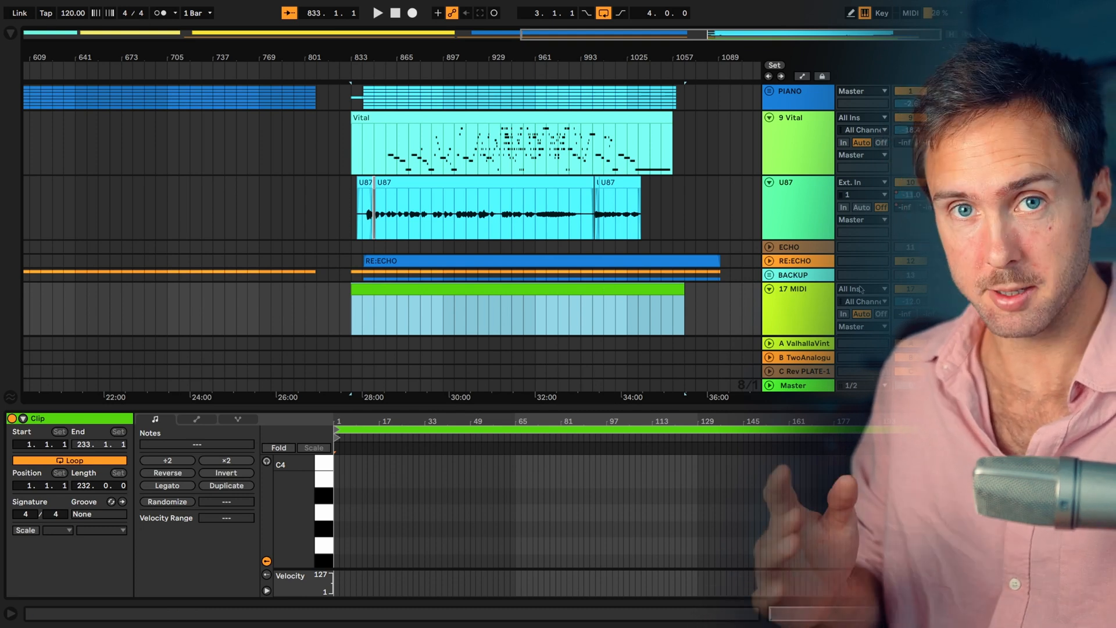
pyautogui.click(796, 301)
pyautogui.hotkey('ctrl', 'r')
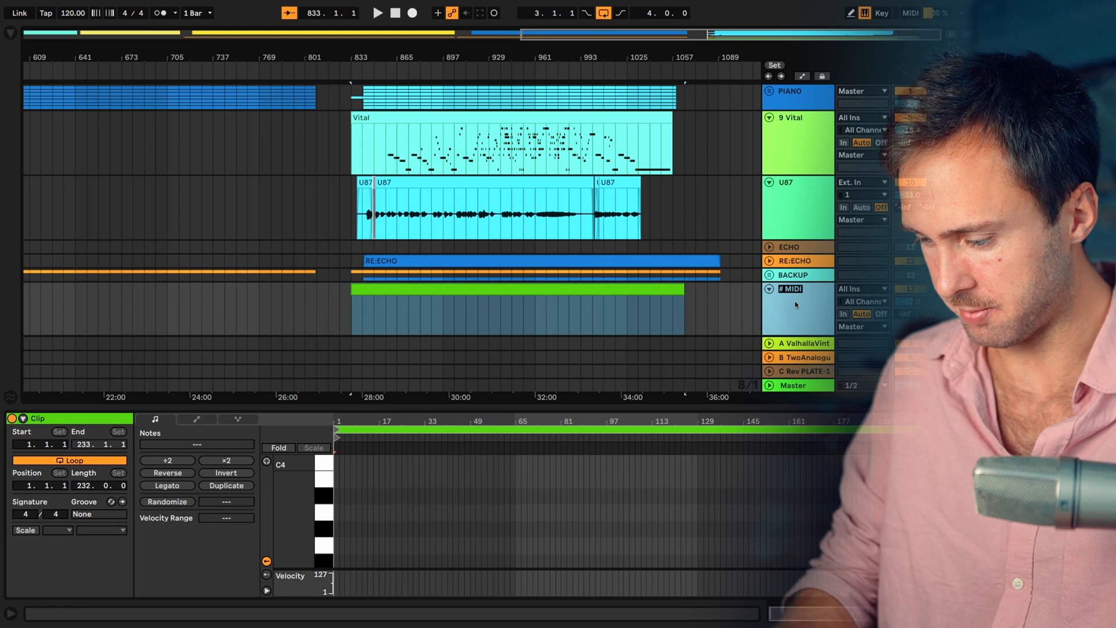
pyautogui.write('Placehol')
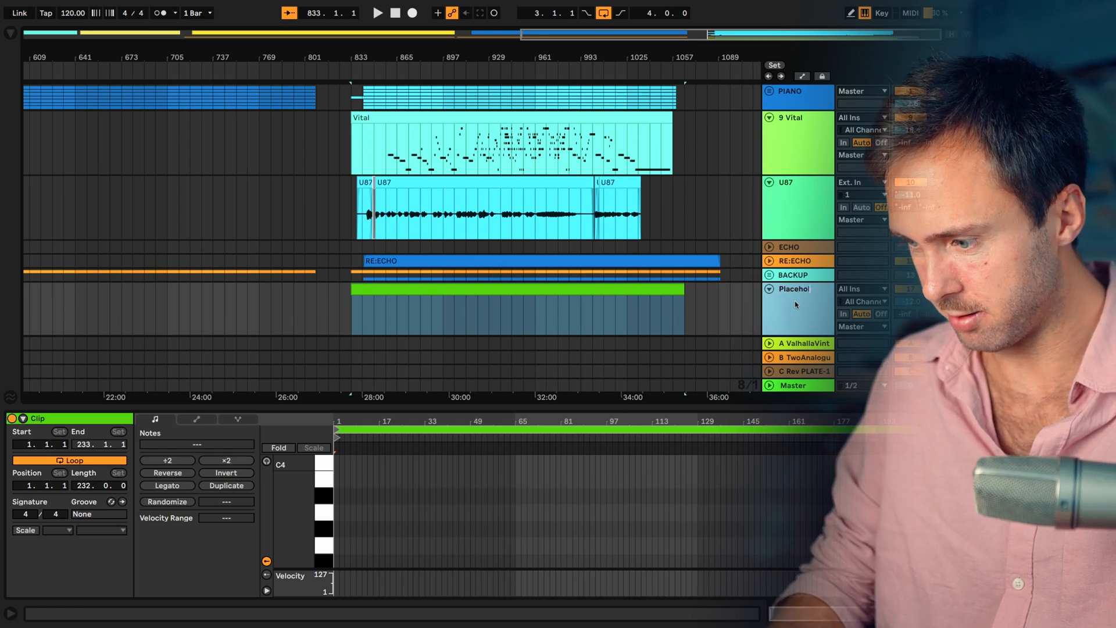
pyautogui.write('der')
pyautogui.press('Return')
# Export the Master over the Placeholder clip's time range as a 24-bit WAV file, and reselect the clip
pyautogui.click(519, 294)
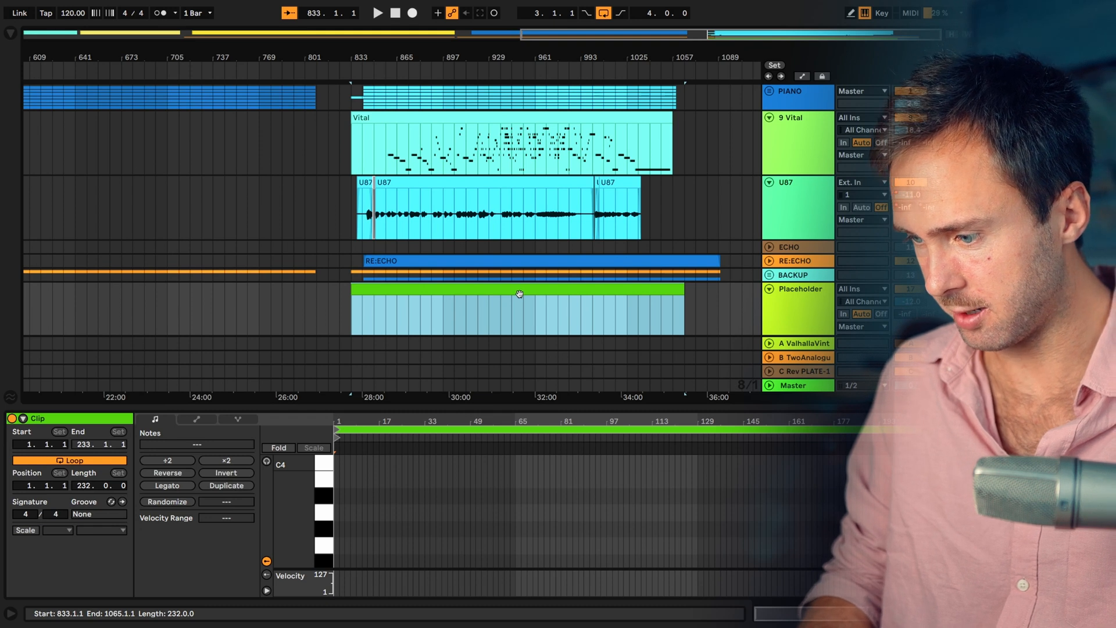
pyautogui.click(32, 6)
pyautogui.moveTo(54, 6)
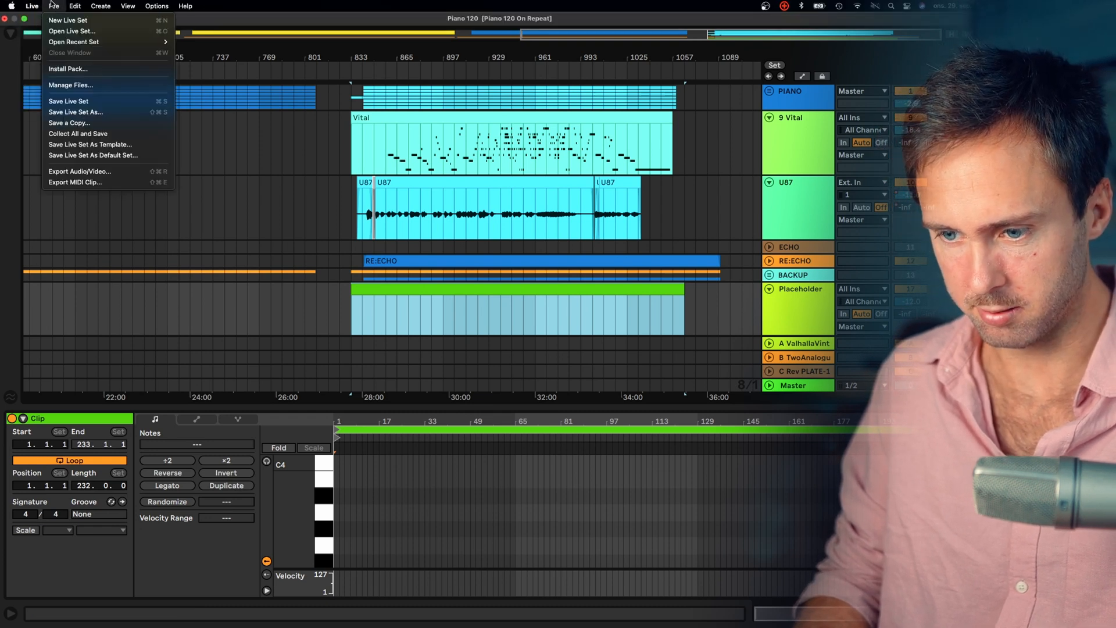
pyautogui.click(87, 172)
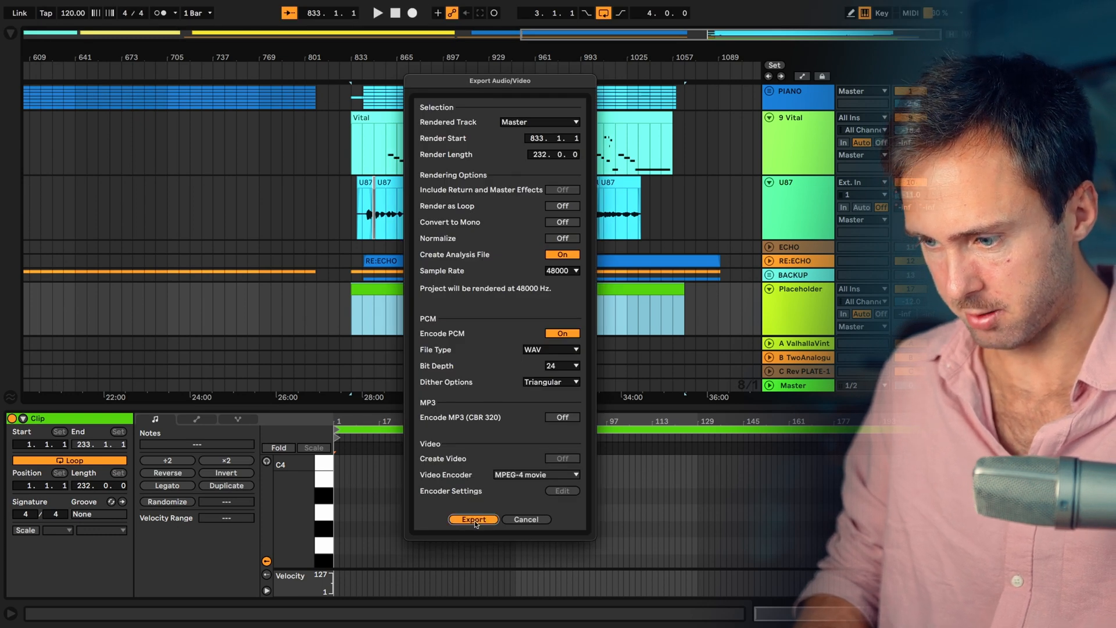
pyautogui.click(475, 519)
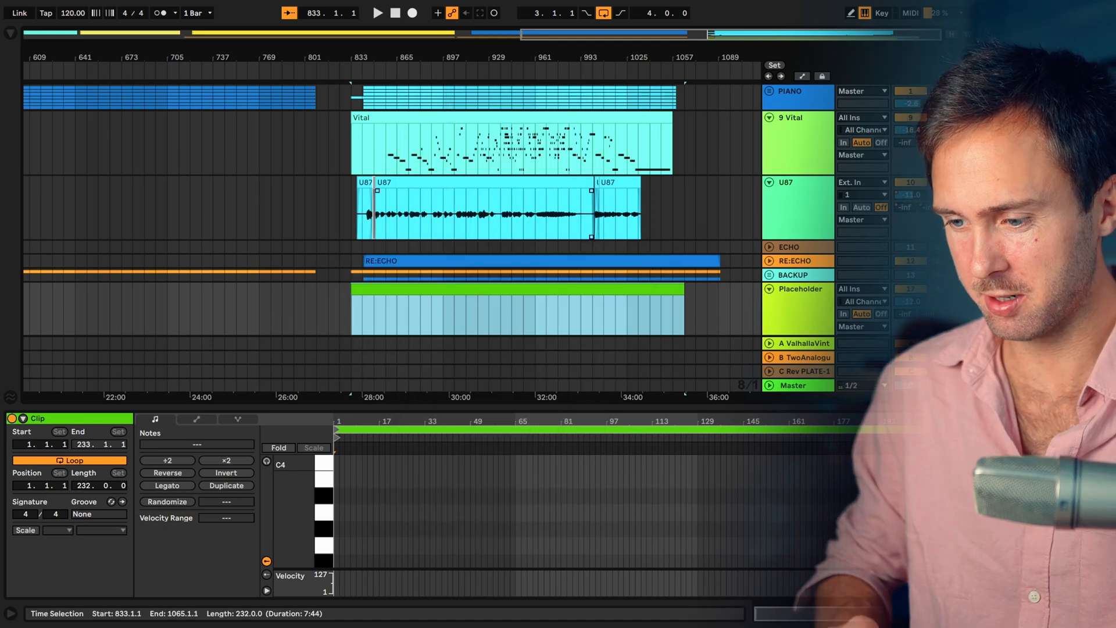
pyautogui.click(309, 295)
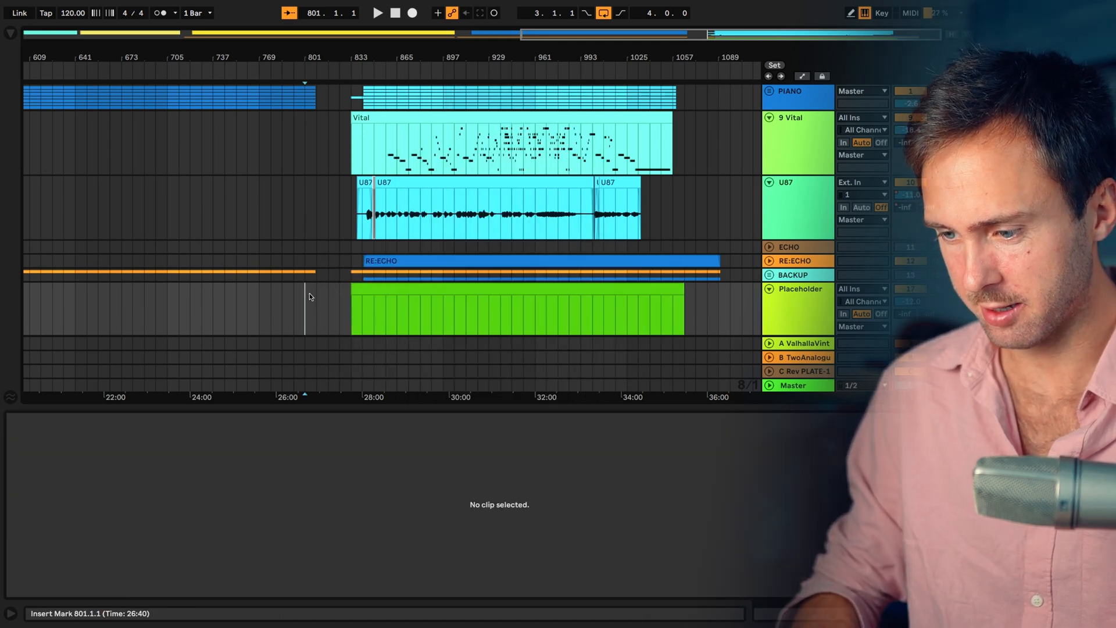
pyautogui.click(382, 289)
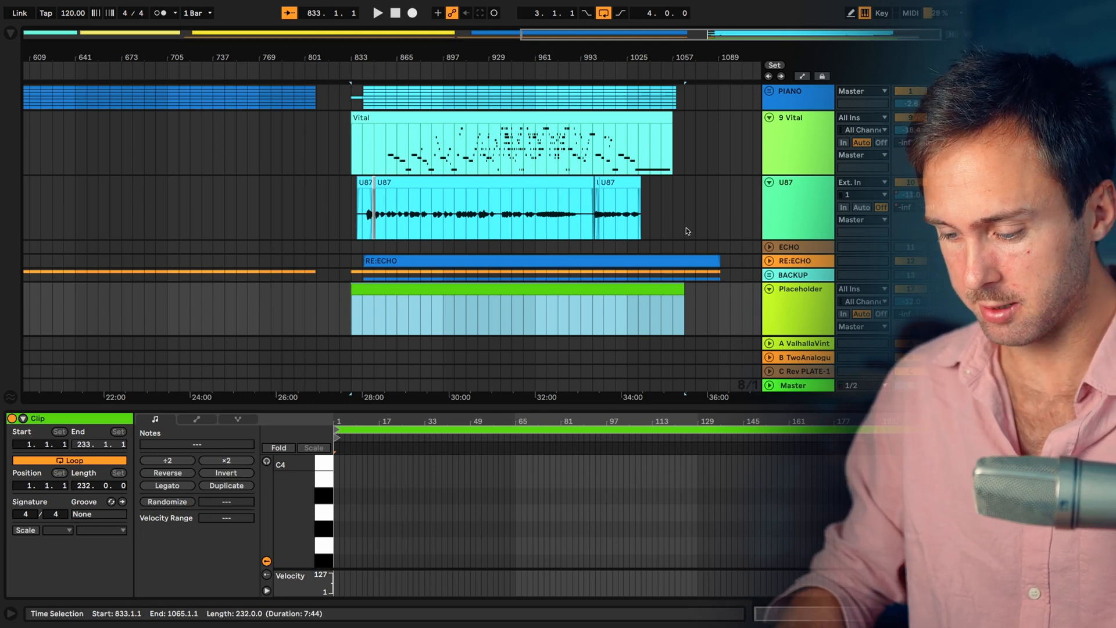
# Create a new Live Set and select its 3 Audio track
pyautogui.hotkey('ctrl', 'n')
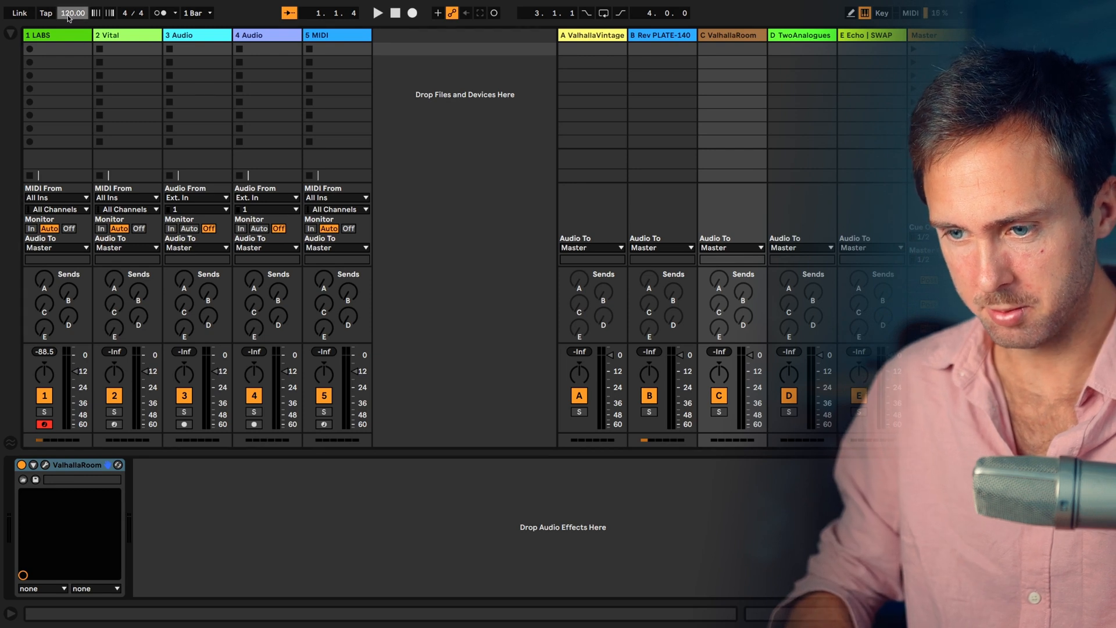
pyautogui.click(121, 37)
pyautogui.click(187, 37)
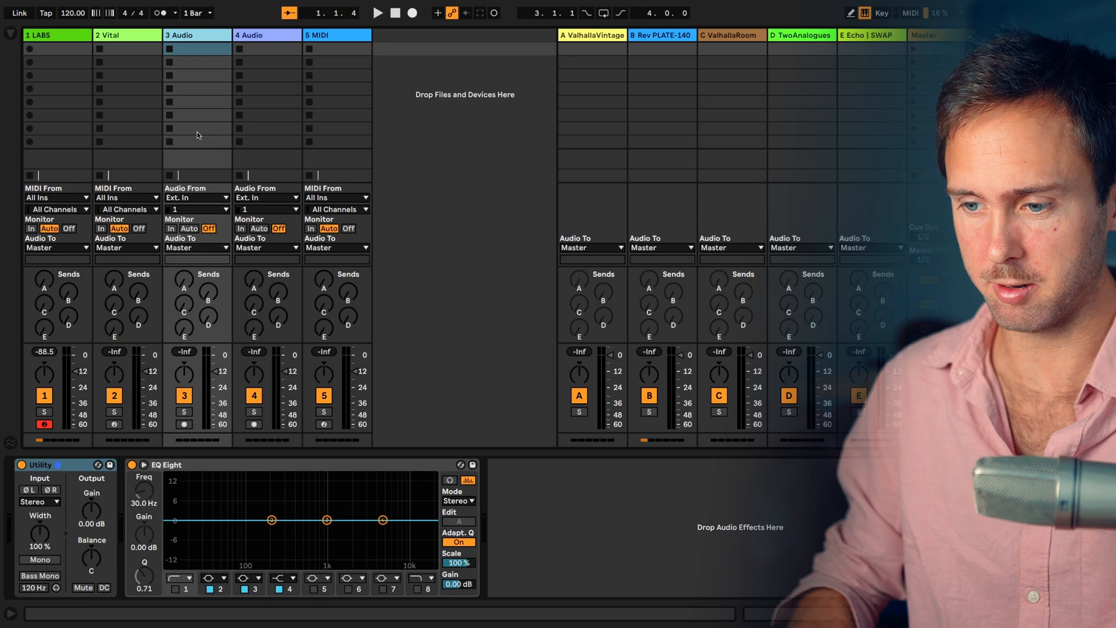
# Add Piano 120Reversed.wav from the Piano 120 On Repeat folder in Finder to the 3 Audio track, and display the arrangement
pyautogui.hotkey('ctrl', 'Right')
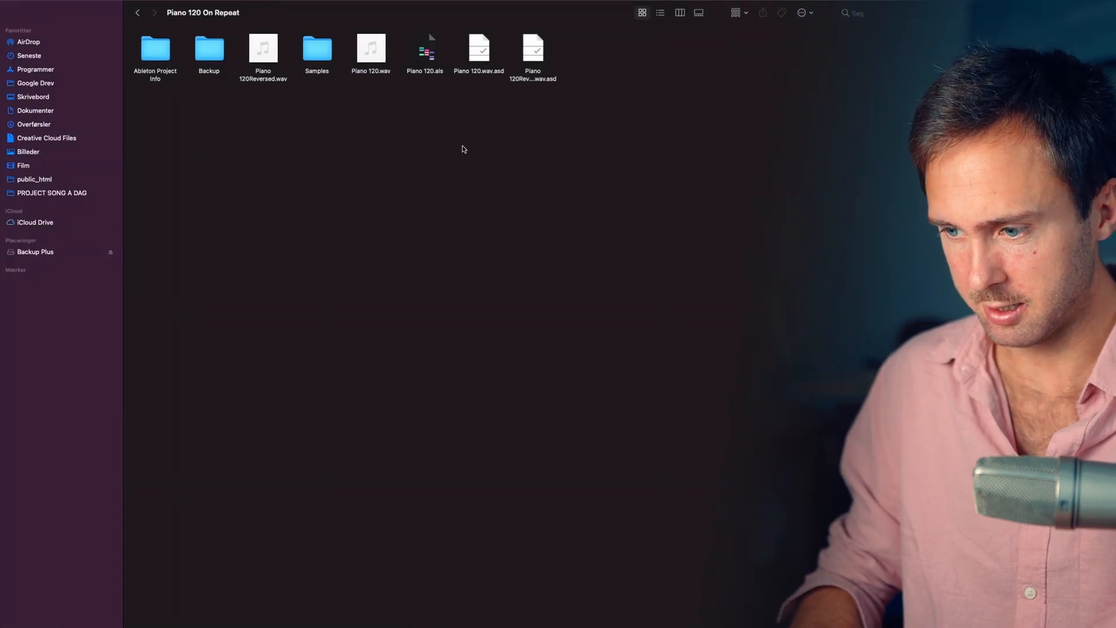
pyautogui.click(274, 49)
pyautogui.moveTo(275, 49); pyautogui.dragTo(30, 231)
pyautogui.hotkey('ctrl', 'Left')
pyautogui.press('Tab')
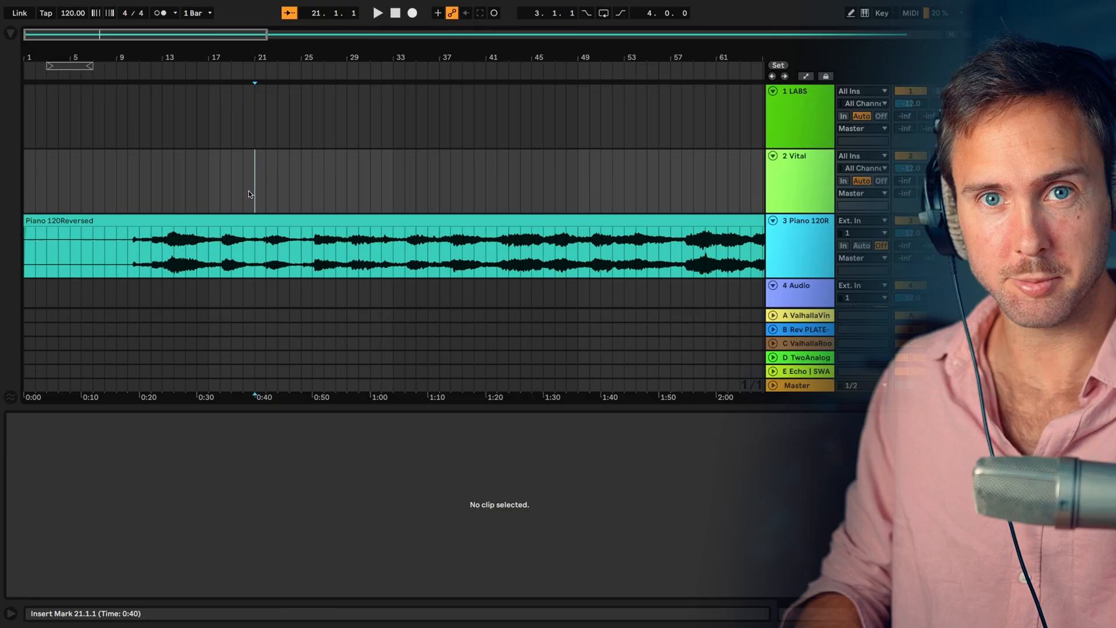
# Reverse the Piano 120Reversed clip in the arrangement
pyautogui.click(242, 222)
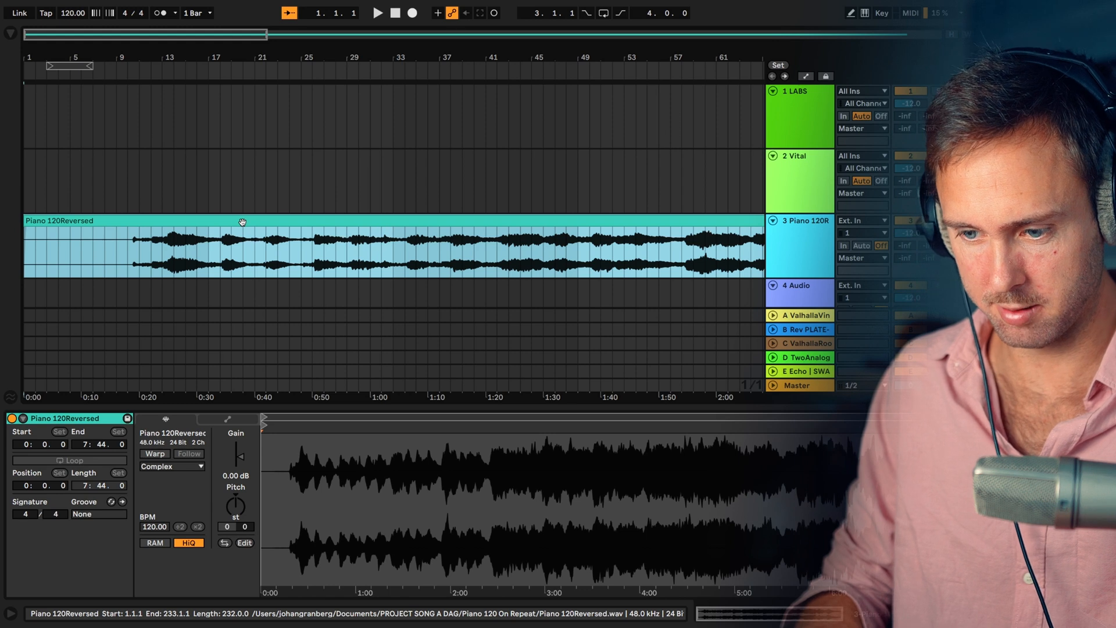
pyautogui.rightClick(242, 222)
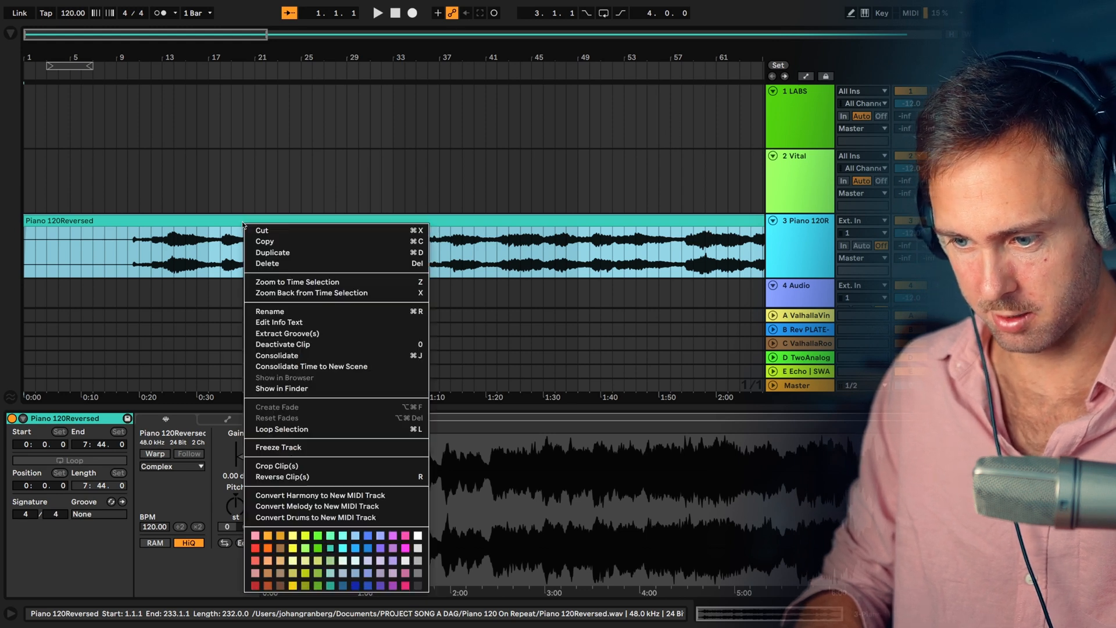
pyautogui.click(283, 477)
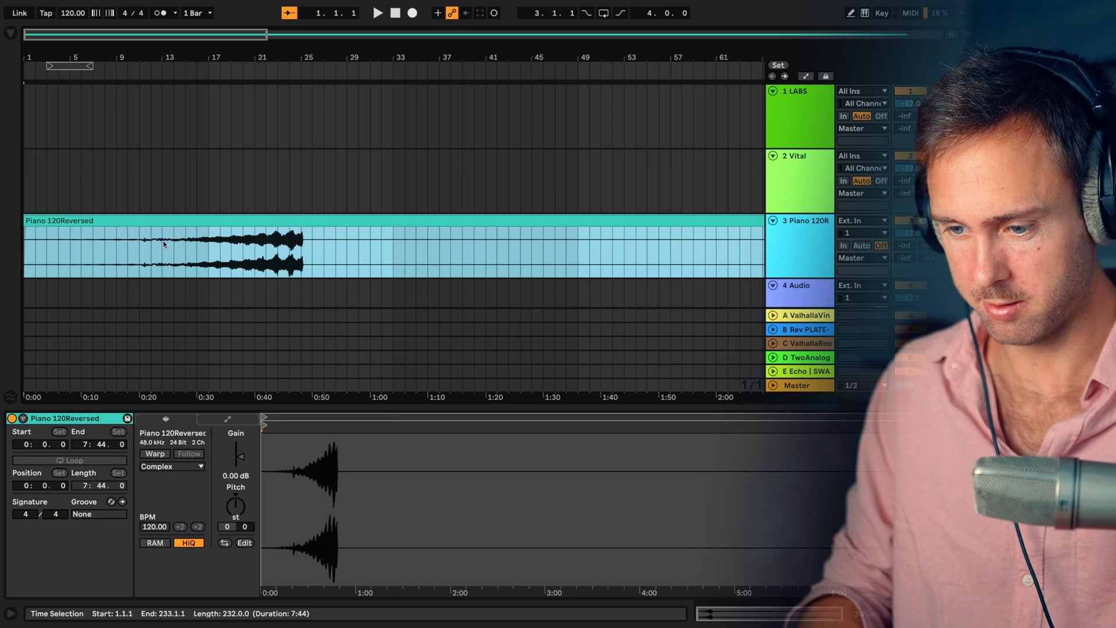
# Play the reversed piano clip from bar 18 to hear how it sounds
pyautogui.click(222, 245)
pyautogui.press('space')
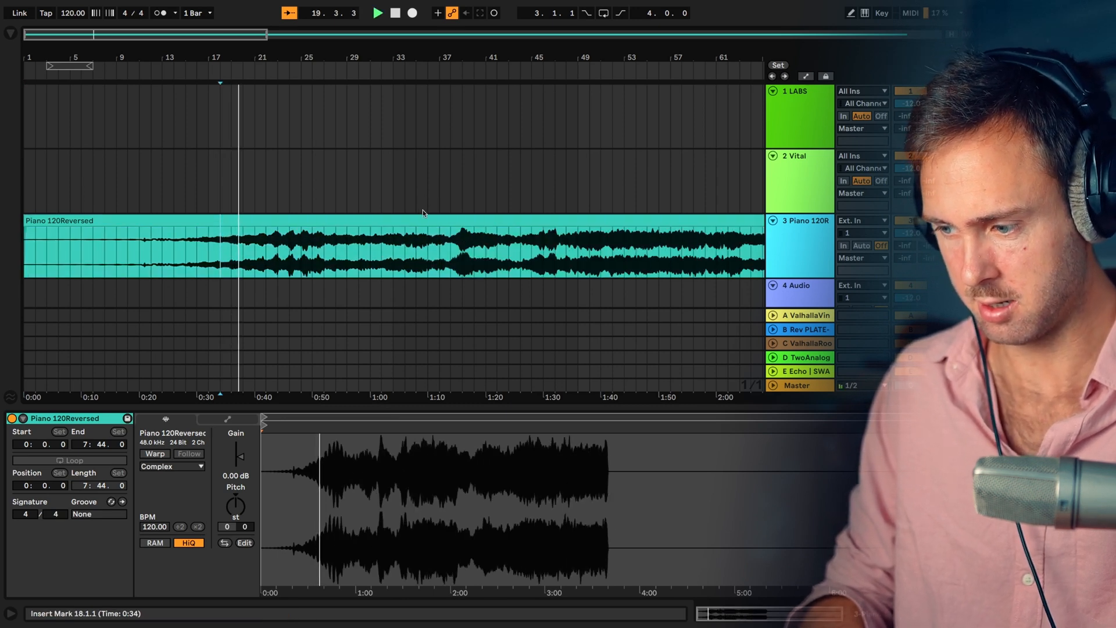
pyautogui.scroll(-3, 424, 210)
pyautogui.scroll(-1, 423, 213)
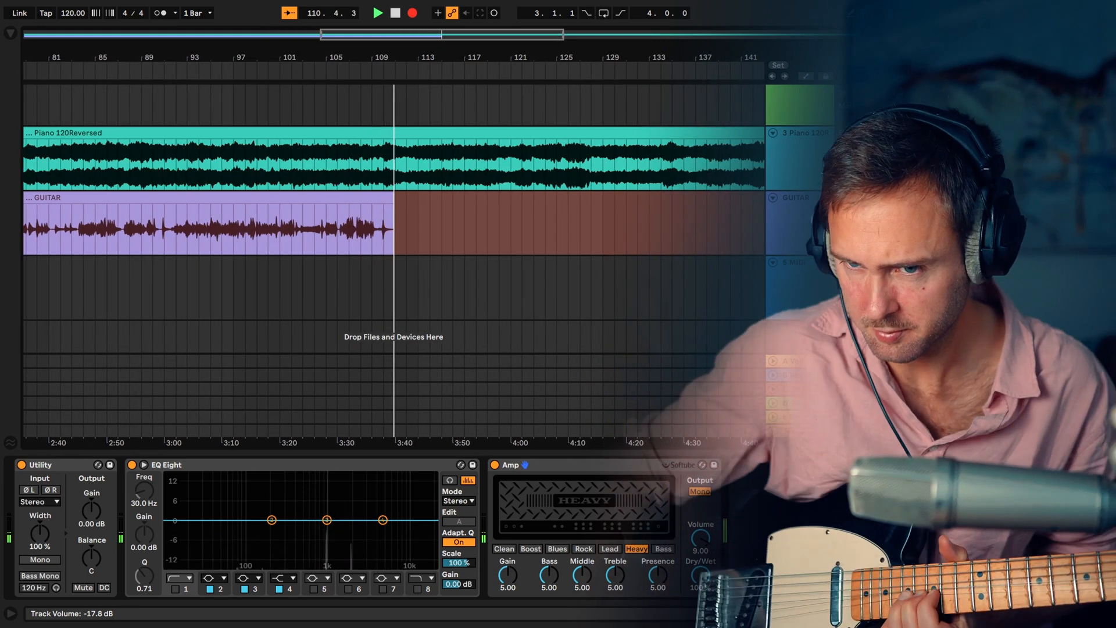
# Stop the guitar recording and freeze the GUITAR track
pyautogui.press('space')
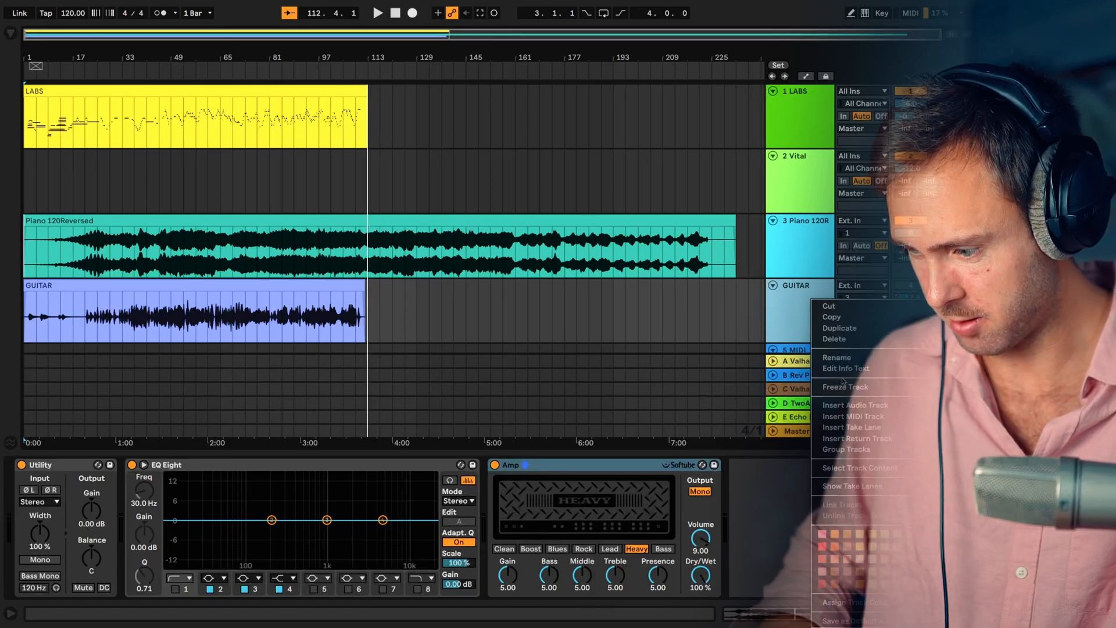
pyautogui.click(843, 386)
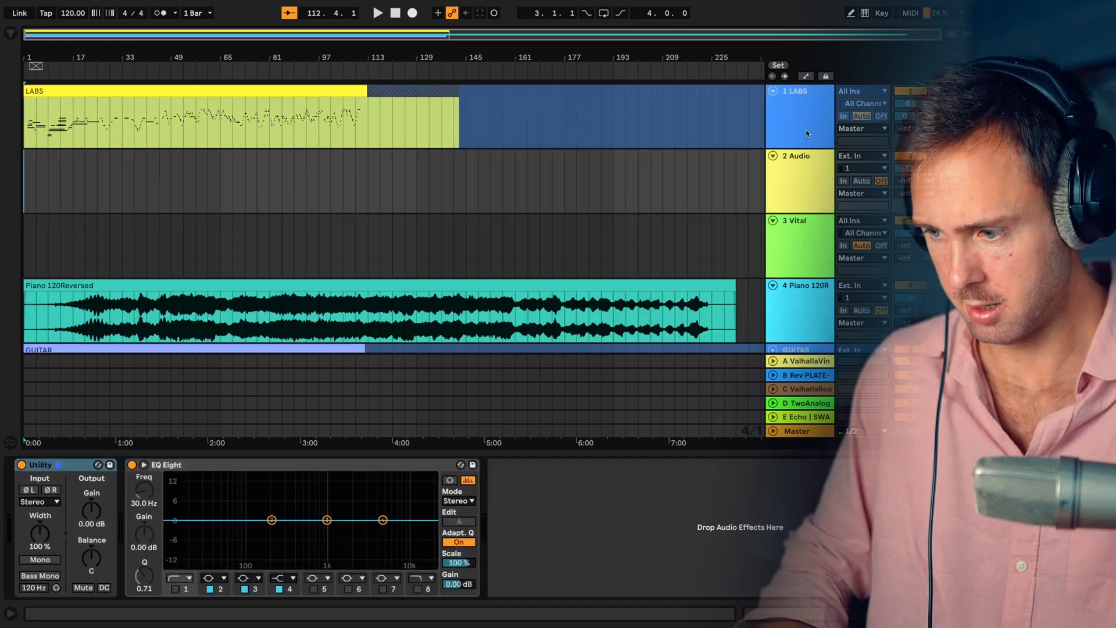
# Insert an additional audio track and copy the frozen LABS clip onto the 2 Audio track at bar 1
pyautogui.hotkey('ctrl', 't')
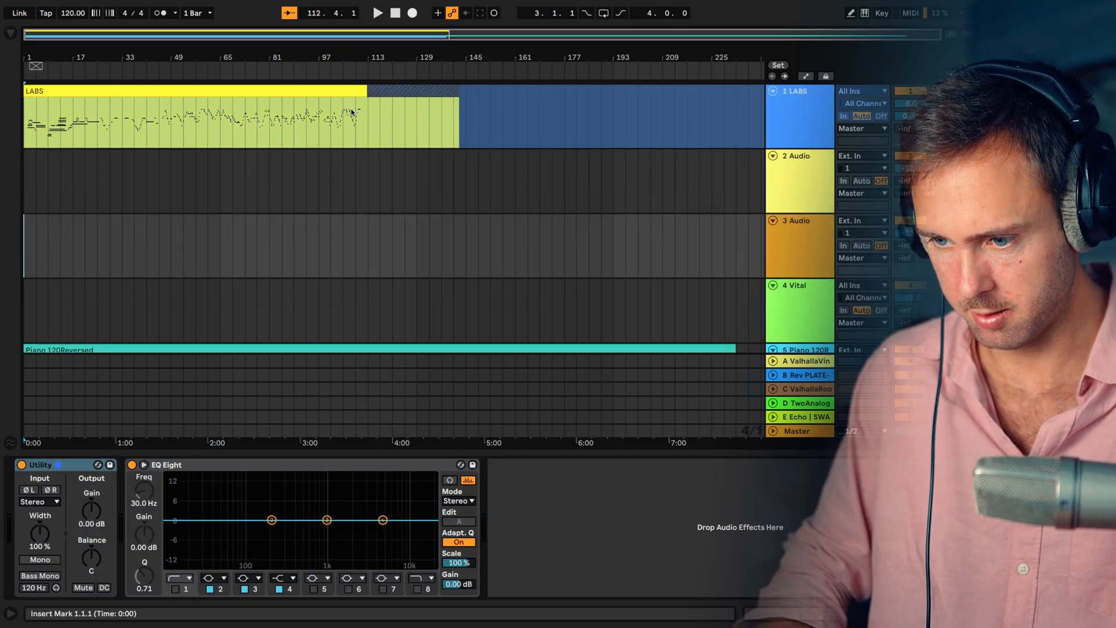
pyautogui.moveTo(333, 93); pyautogui.dragTo(334, 155)
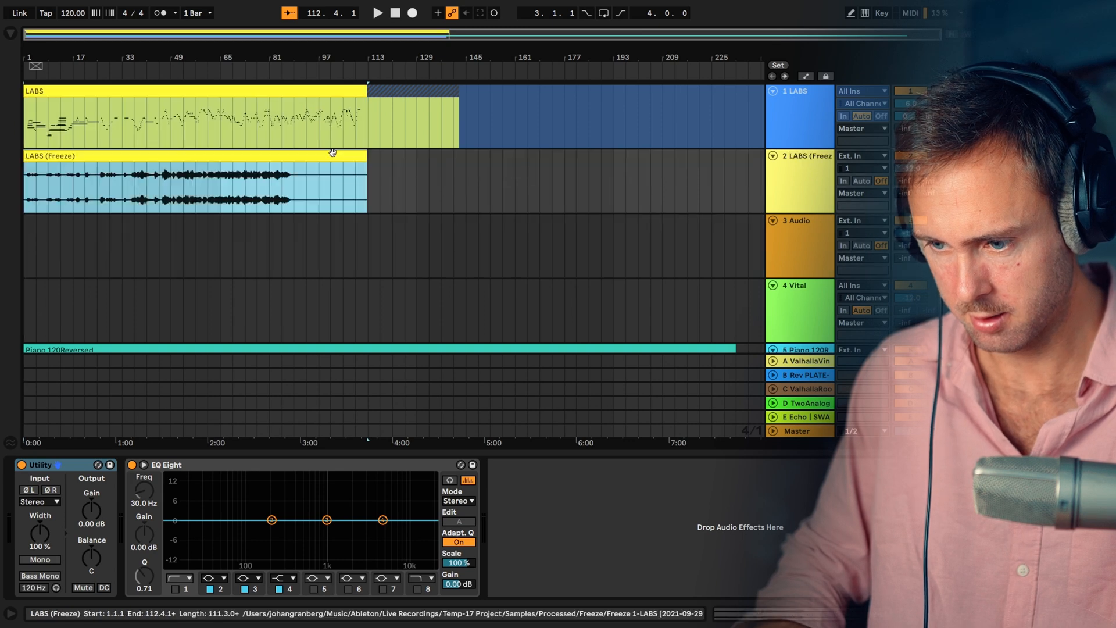
# Move the GUITAR track directly below the empty 3 Audio track and copy its frozen clip onto that track at bar 1
pyautogui.scroll(-3, 783, 285)
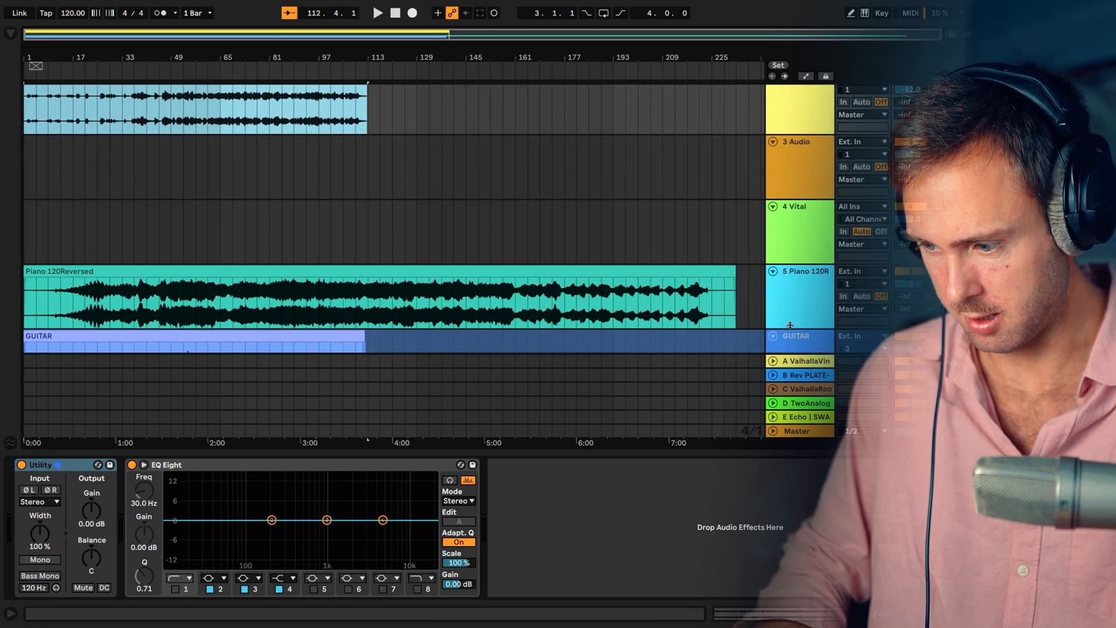
pyautogui.click(793, 331)
pyautogui.moveTo(792, 331); pyautogui.dragTo(790, 181)
pyautogui.scroll(3, 789, 181)
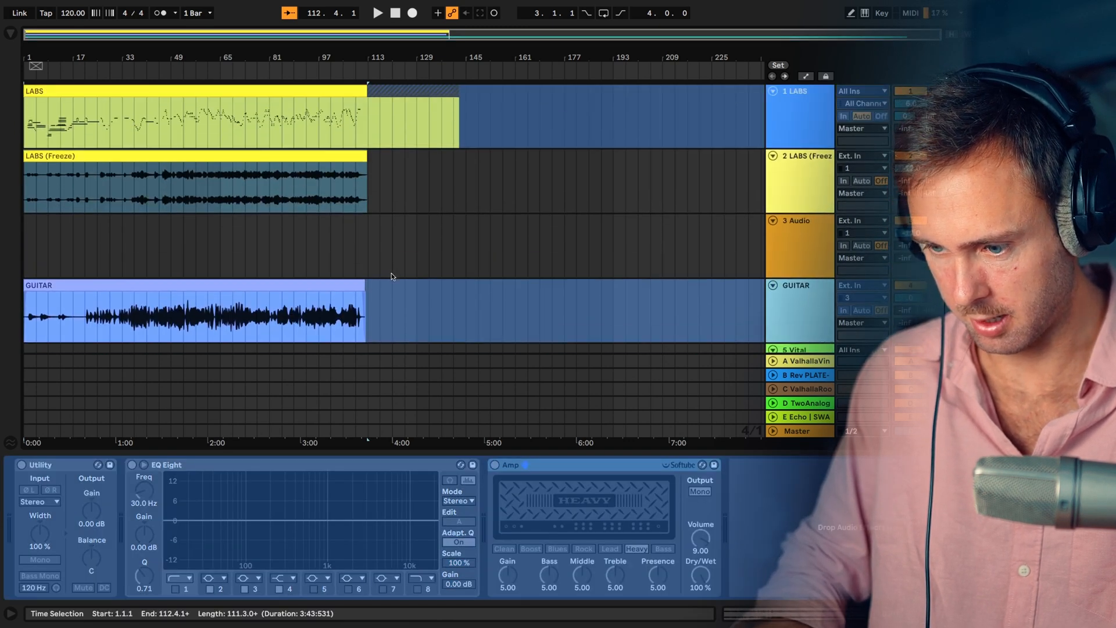
pyautogui.moveTo(343, 281); pyautogui.dragTo(341, 253)
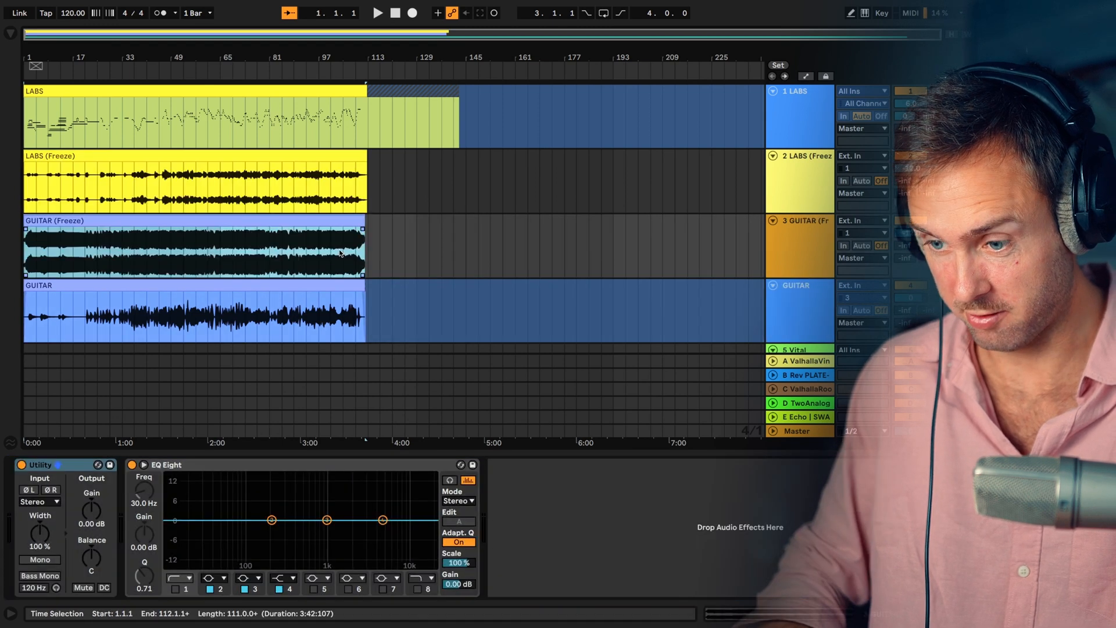
# Move the original GUITAR track directly below the LABS track, above LABS (Freeze)
pyautogui.scroll(-2, 393, 270)
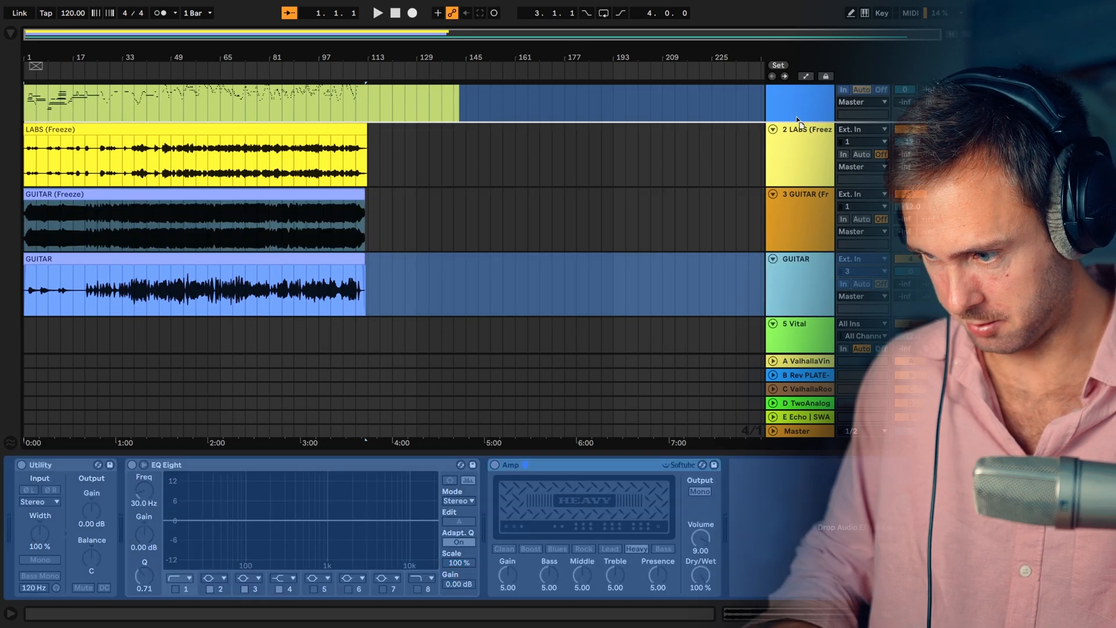
pyautogui.moveTo(788, 242); pyautogui.dragTo(801, 121)
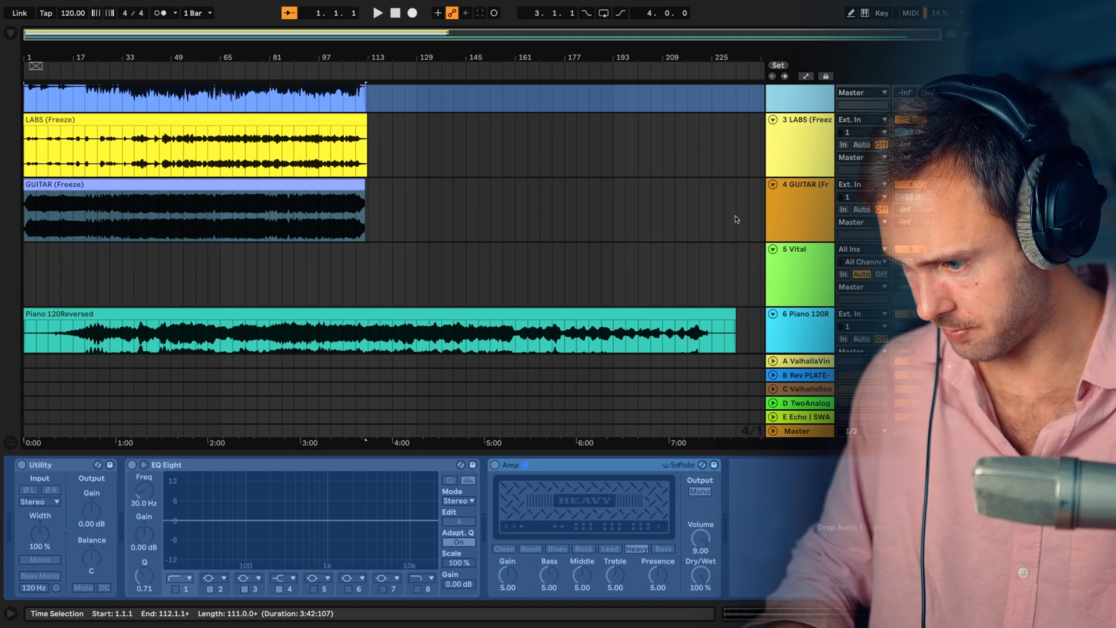
# Select the GUITAR (Freeze) track's time range from bar 233 back to bar 1 and compare it with the piano clip's length
pyautogui.moveTo(735, 215); pyautogui.dragTo(26, 221)
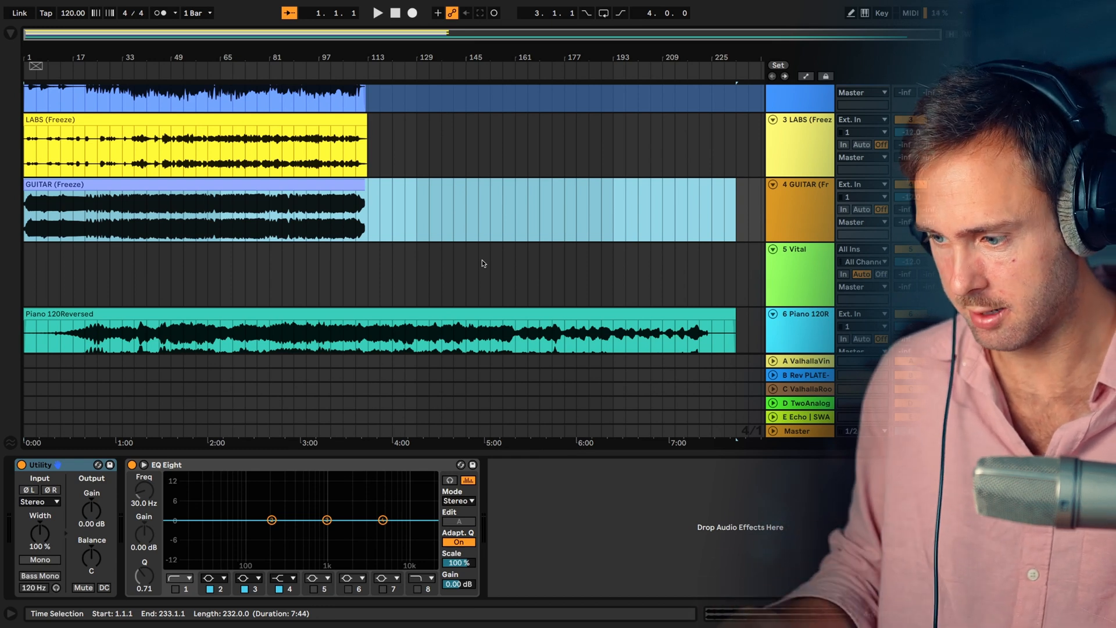
pyautogui.scroll(5, 718, 267)
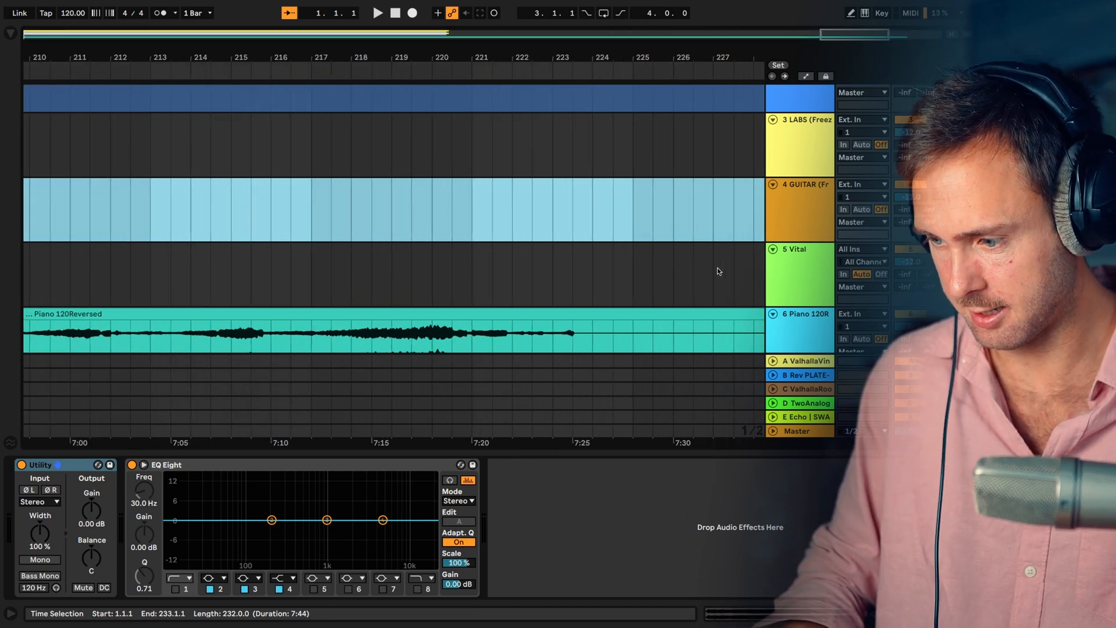
pyautogui.scroll(-6, 718, 270)
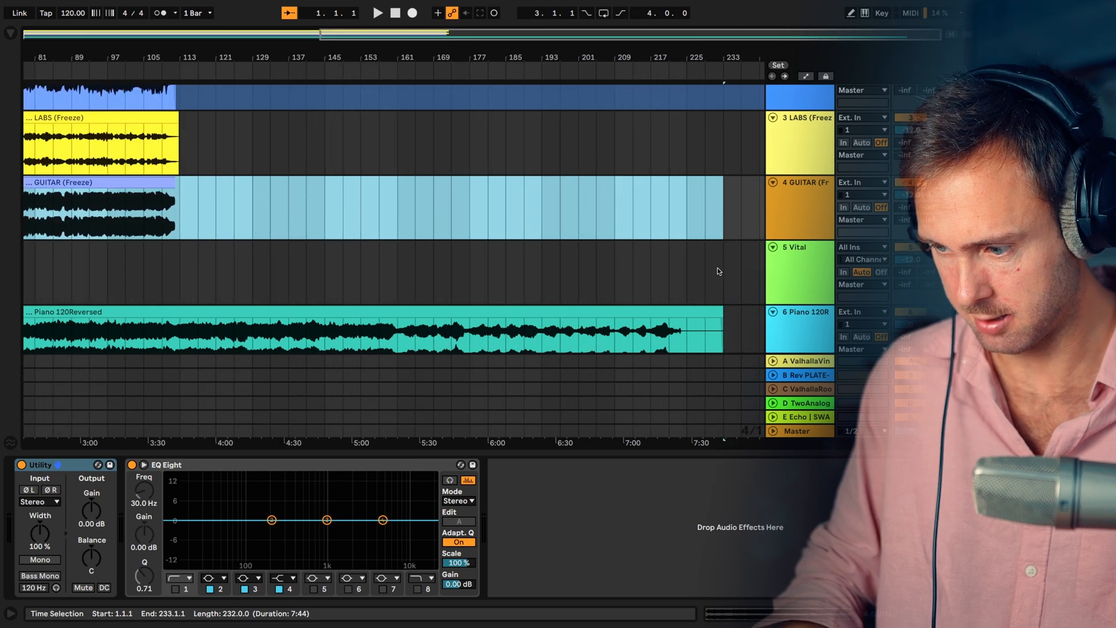
pyautogui.scroll(-1, 717, 271)
pyautogui.hscroll(-5, 718, 271)
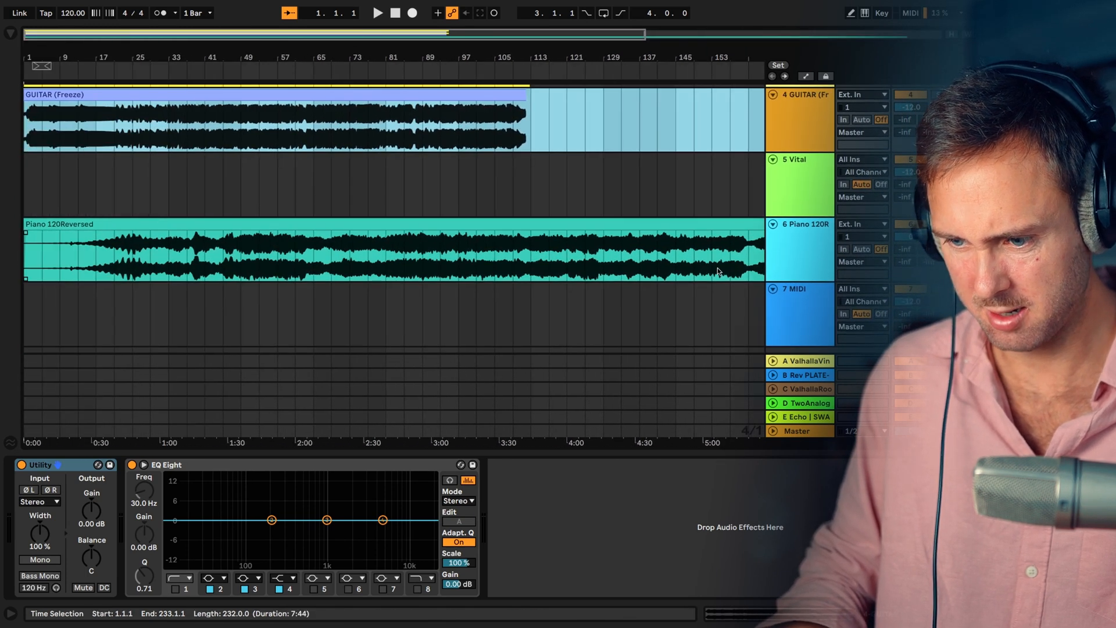
pyautogui.hscroll(4, 718, 271)
pyautogui.press('z')
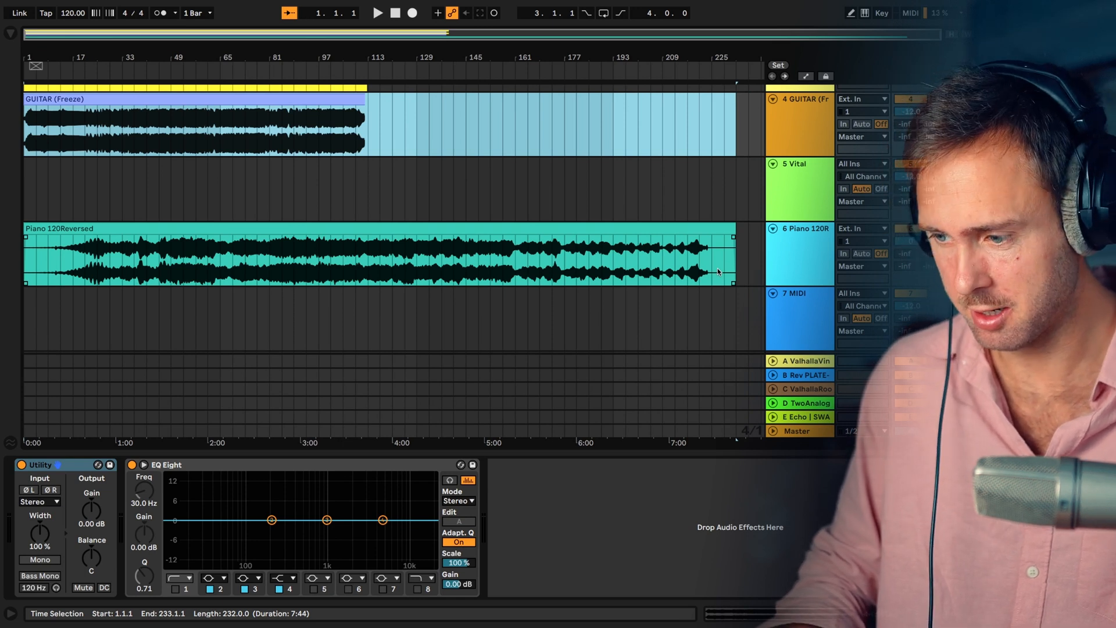
pyautogui.scroll(4, 718, 271)
pyautogui.click(735, 222)
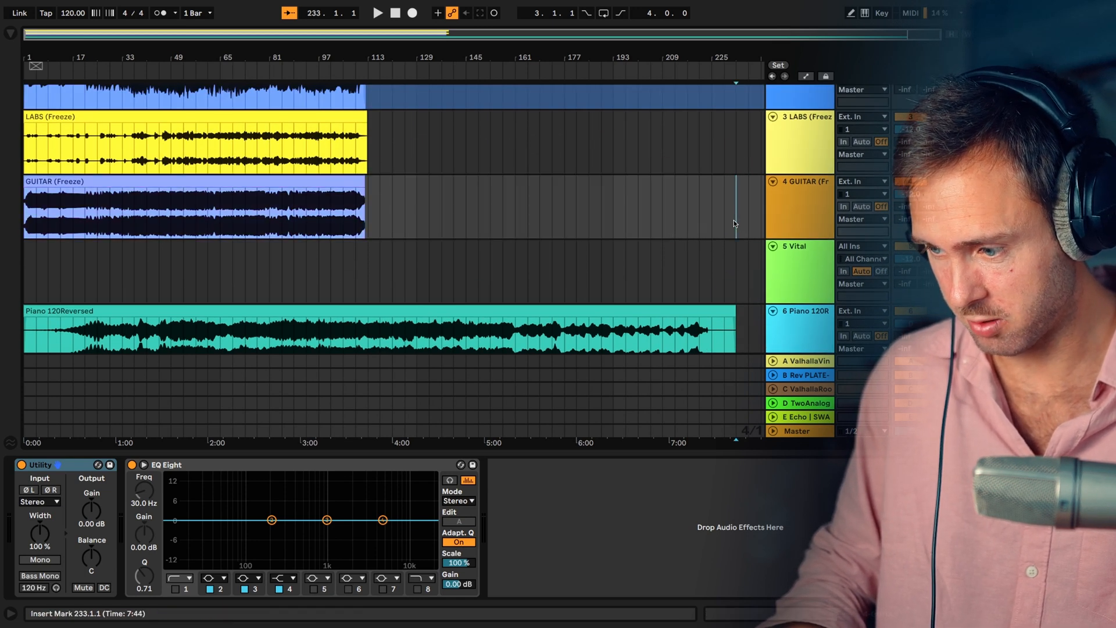
pyautogui.scroll(5, 735, 223)
pyautogui.moveTo(734, 218); pyautogui.dragTo(30, 223)
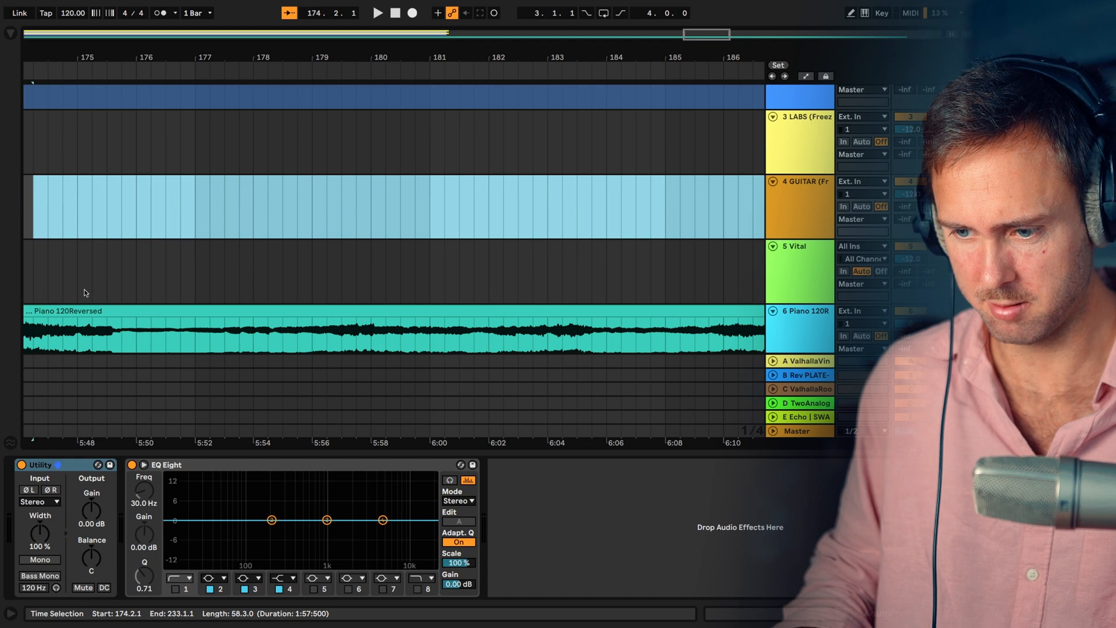
pyautogui.scroll(-10, 84, 294)
pyautogui.scroll(3, 85, 293)
pyautogui.hscroll(5, 84, 293)
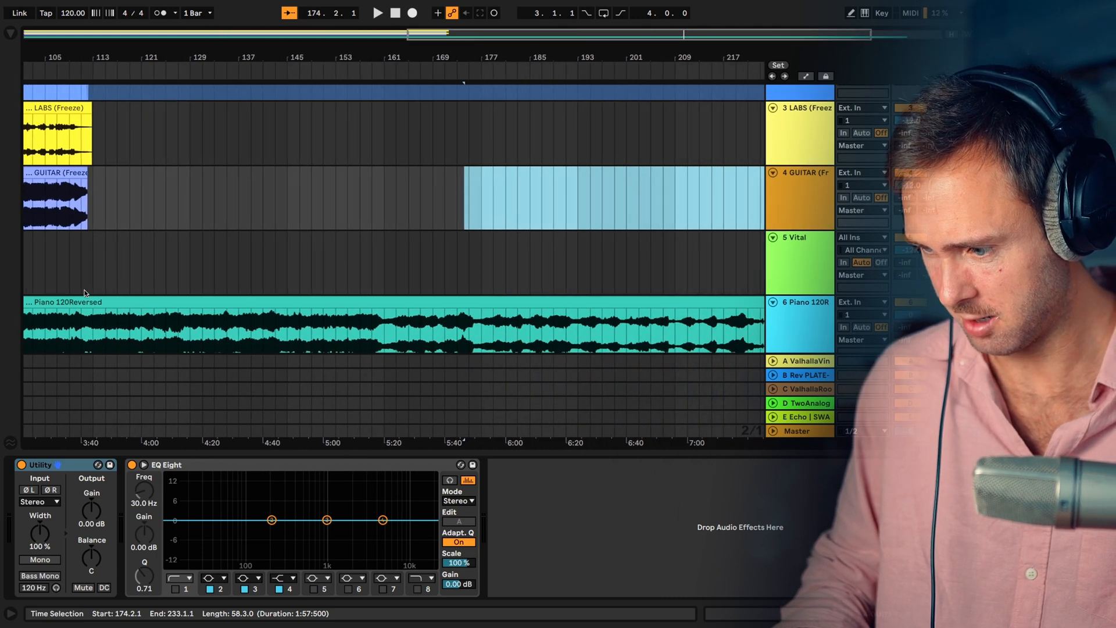
pyautogui.hscroll(3, 84, 294)
# Select bar 1 to bar 233 on the GUITAR (Freeze) track and consolidate it into one clip matching the piano's length
pyautogui.click(467, 306)
pyautogui.moveTo(709, 185); pyautogui.dragTo(27, 184)
pyautogui.hscroll(10, 87, 197)
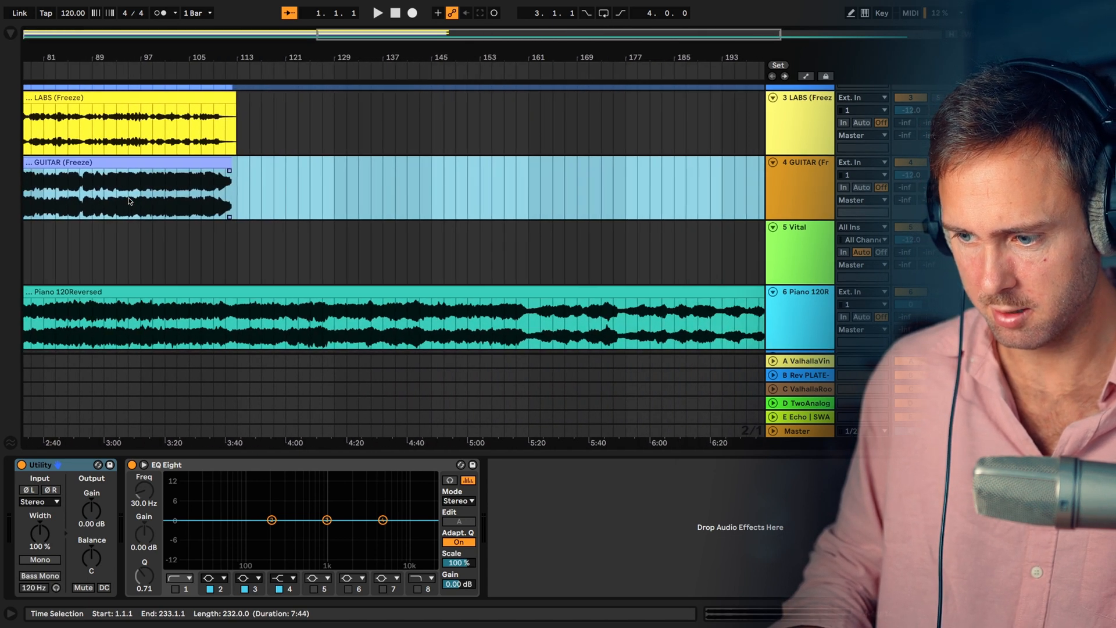
pyautogui.hscroll(-3, 255, 309)
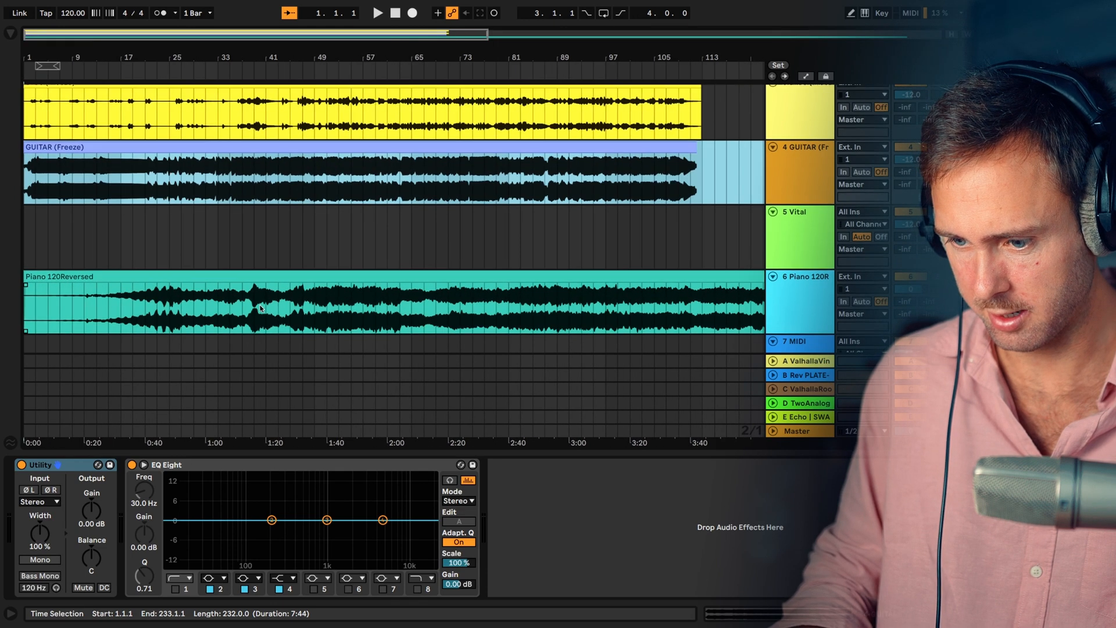
pyautogui.rightClick(445, 164)
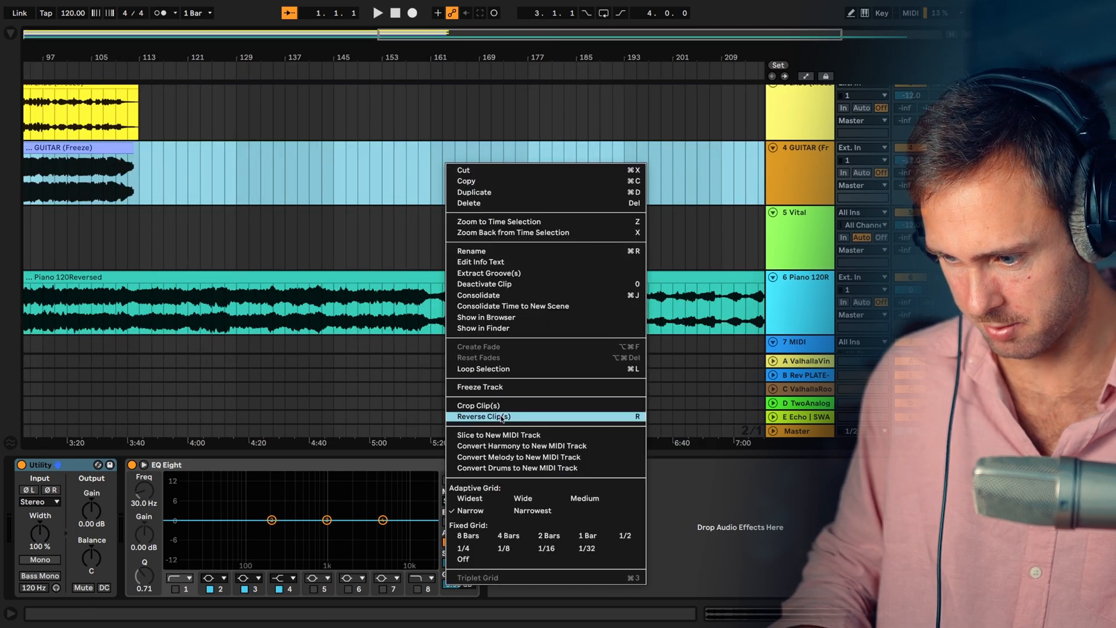
pyautogui.click(521, 297)
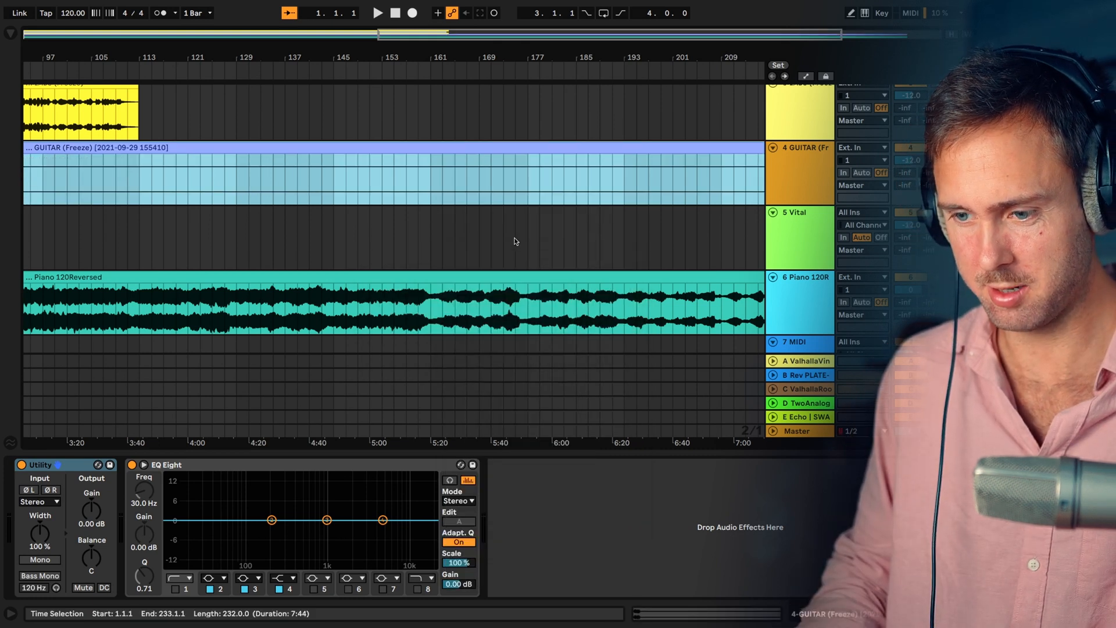
# Select bar 1 to bar 233 across both the LABS (Freeze) and GUITAR (Freeze) tracks and consolidate them
pyautogui.press('w')
pyautogui.moveTo(737, 109); pyautogui.dragTo(22, 152)
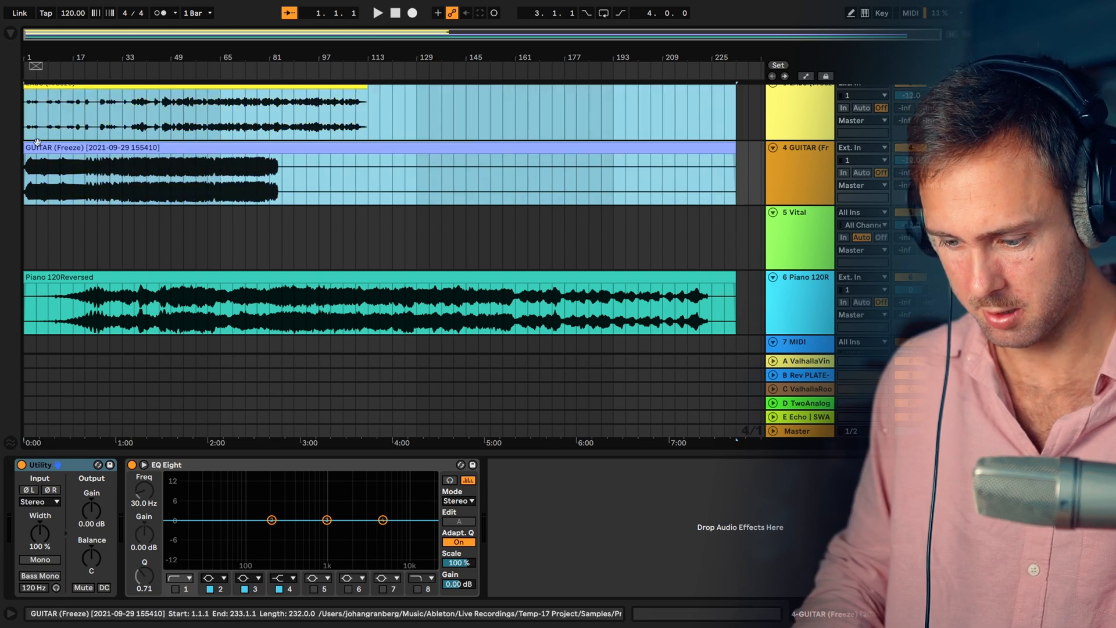
pyautogui.scroll(1, 109, 138)
pyautogui.hotkey('ctrl', 'j')
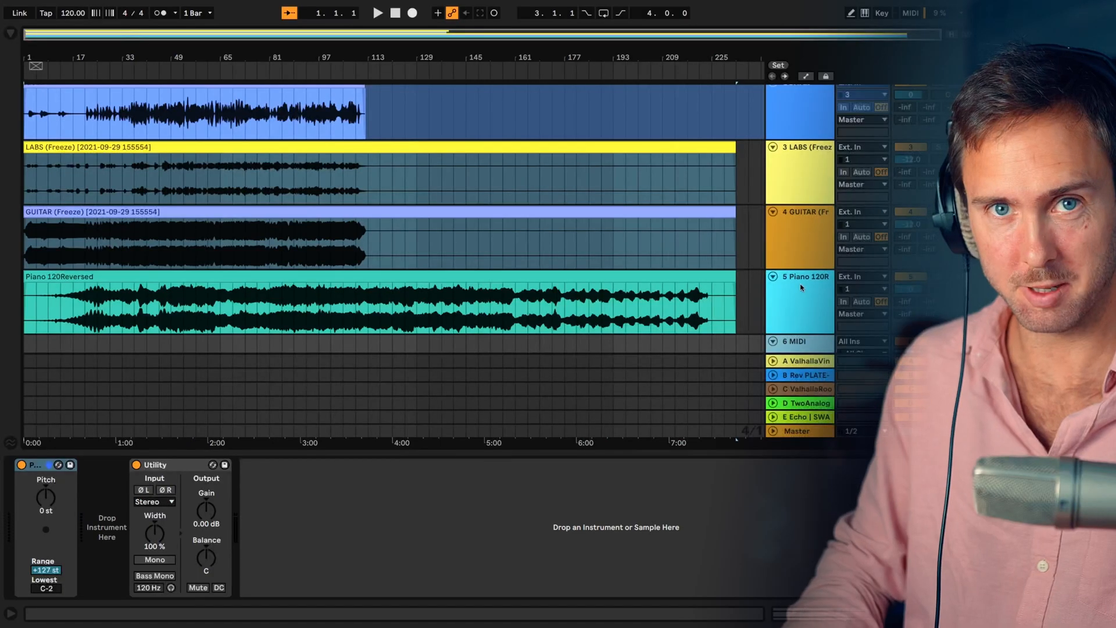
# Select the LABS (Freeze), GUITAR (Freeze) and Piano 120Reversed clips together and reverse them
pyautogui.click(673, 145)
pyautogui.rightClick(674, 145)
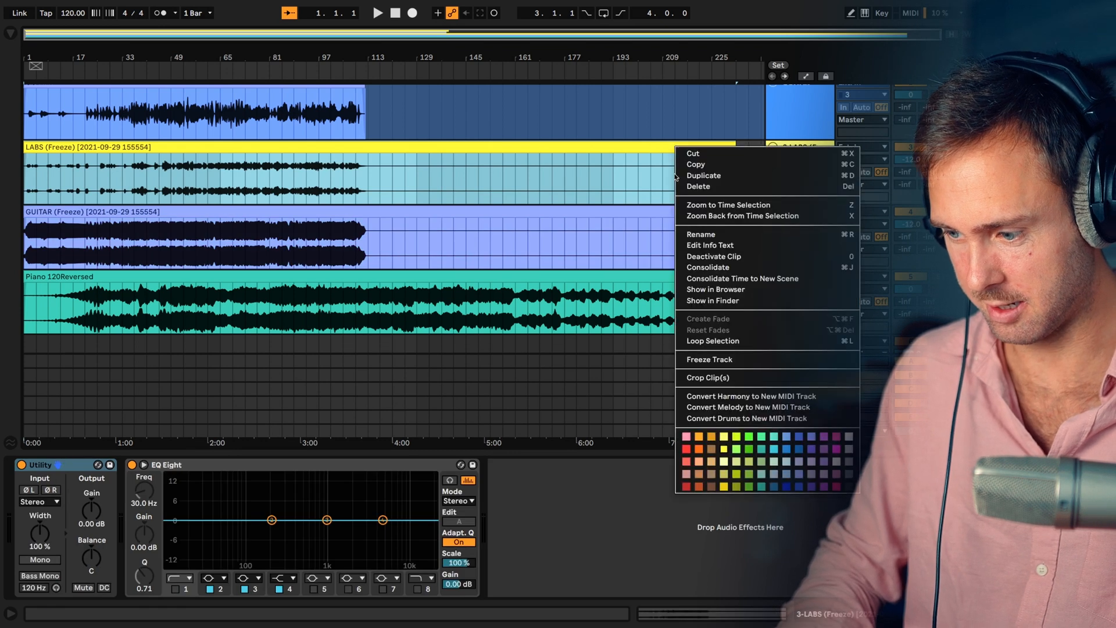
pyautogui.click(643, 278)
pyautogui.keyDown('shift'); pyautogui.click(640, 277); pyautogui.keyUp('shift')
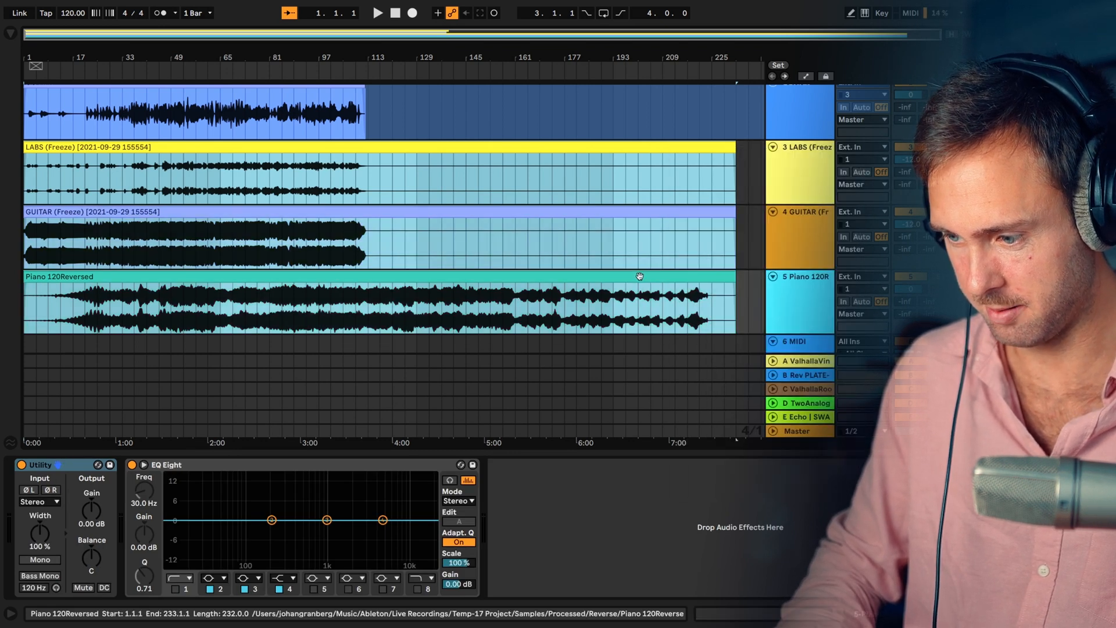
pyautogui.rightClick(639, 277)
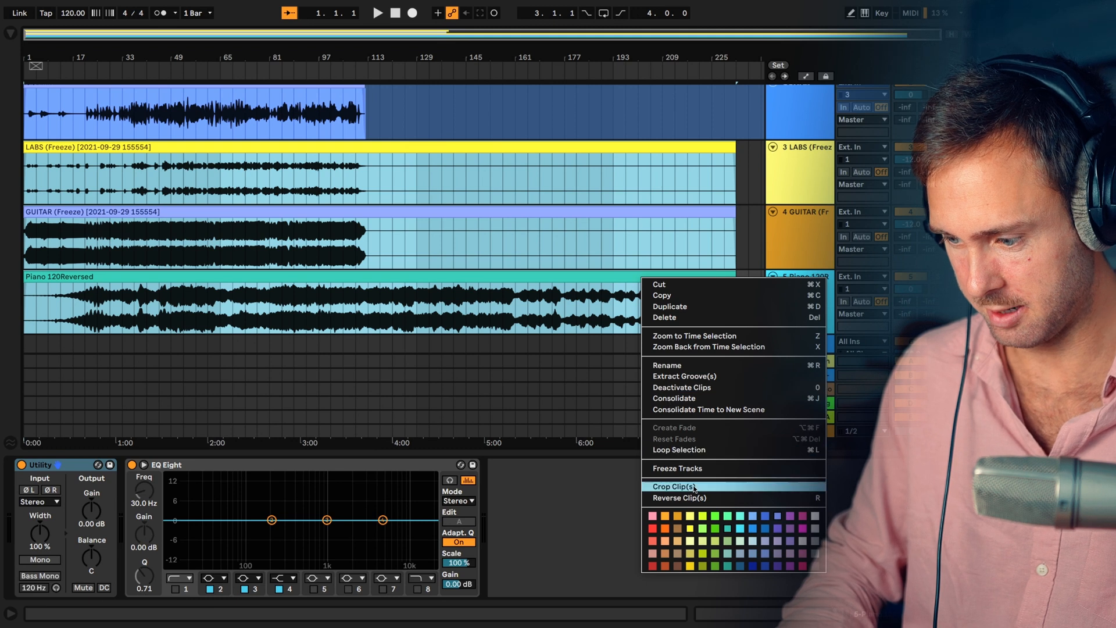
pyautogui.click(679, 497)
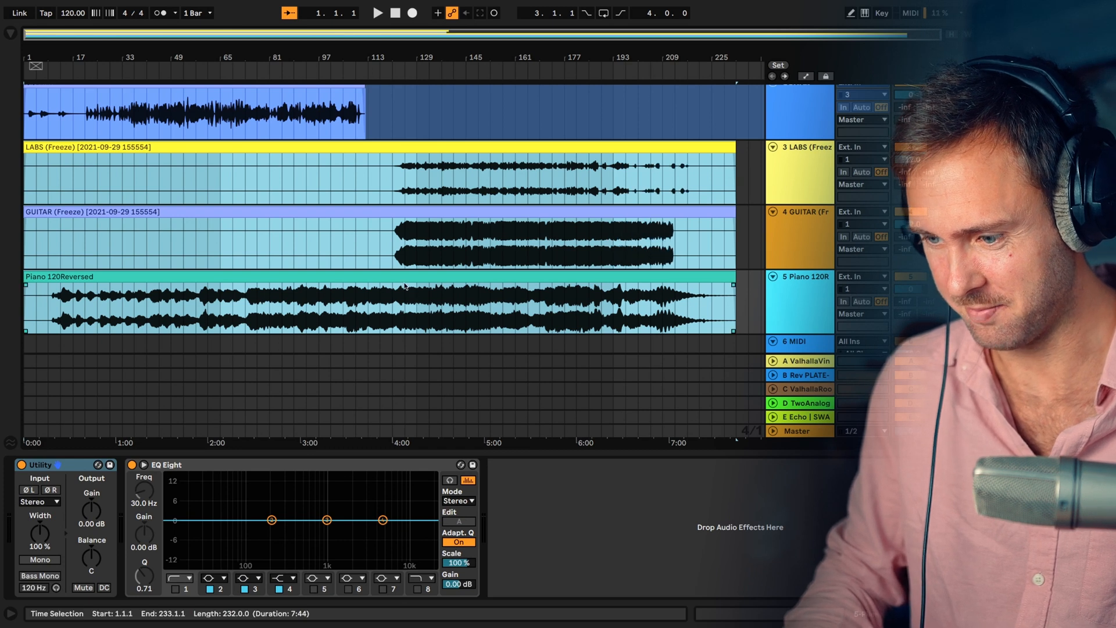
# Play the set from bar 121, lower the GUITAR (Freeze) track volume to -13.8 dB, and listen from bar 213
pyautogui.click(392, 238)
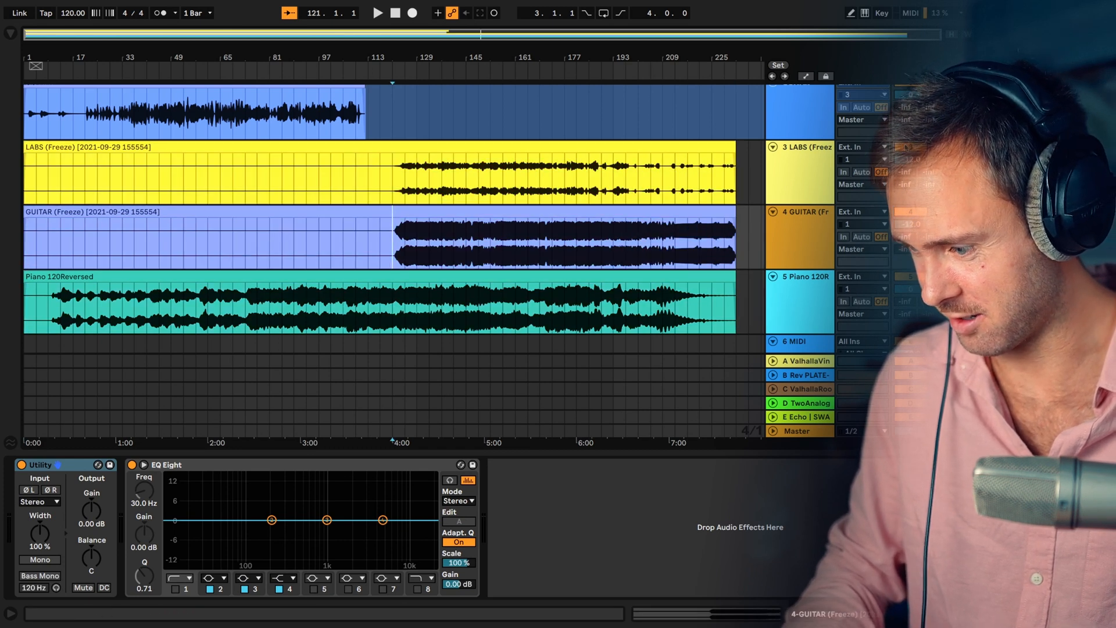
pyautogui.press('space')
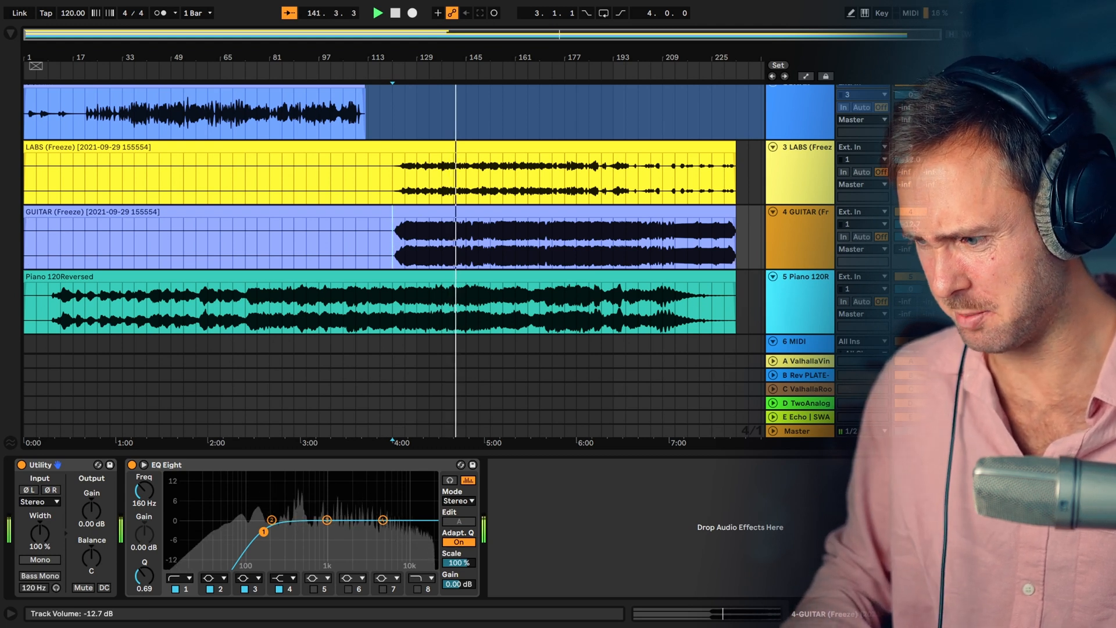
pyautogui.moveTo(910, 225); pyautogui.dragTo(911, 231)
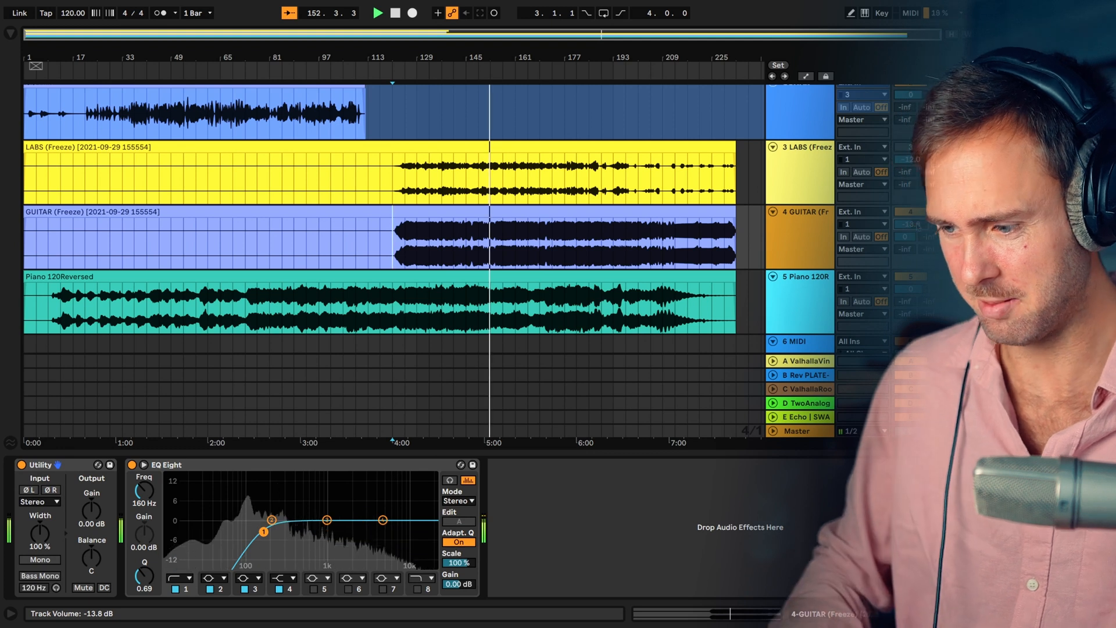
pyautogui.press('space')
pyautogui.click(679, 247)
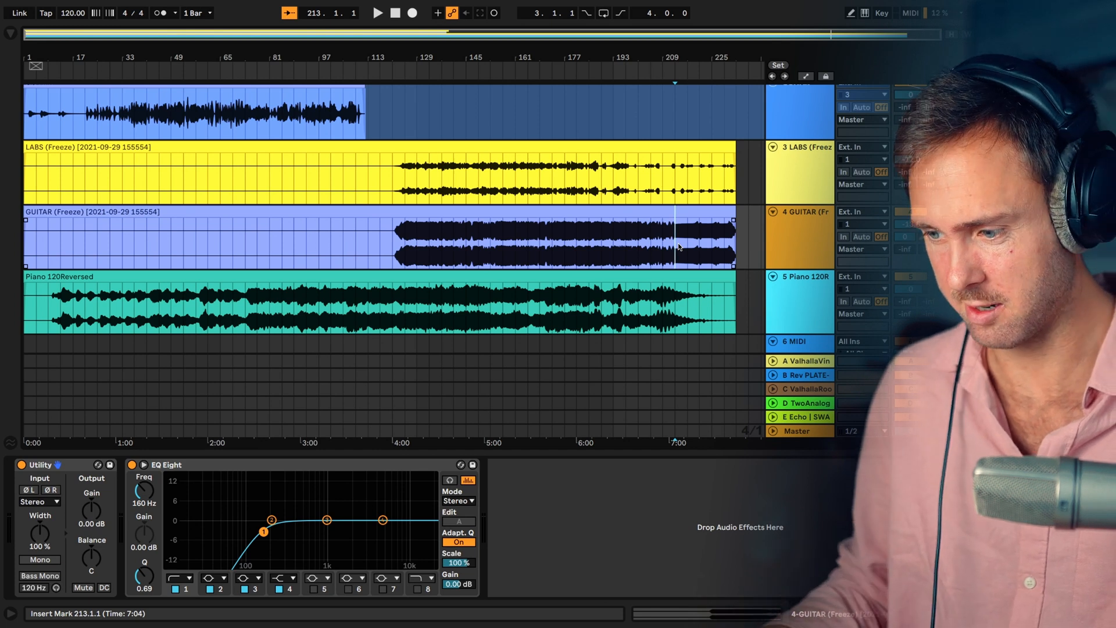
pyautogui.press('space')
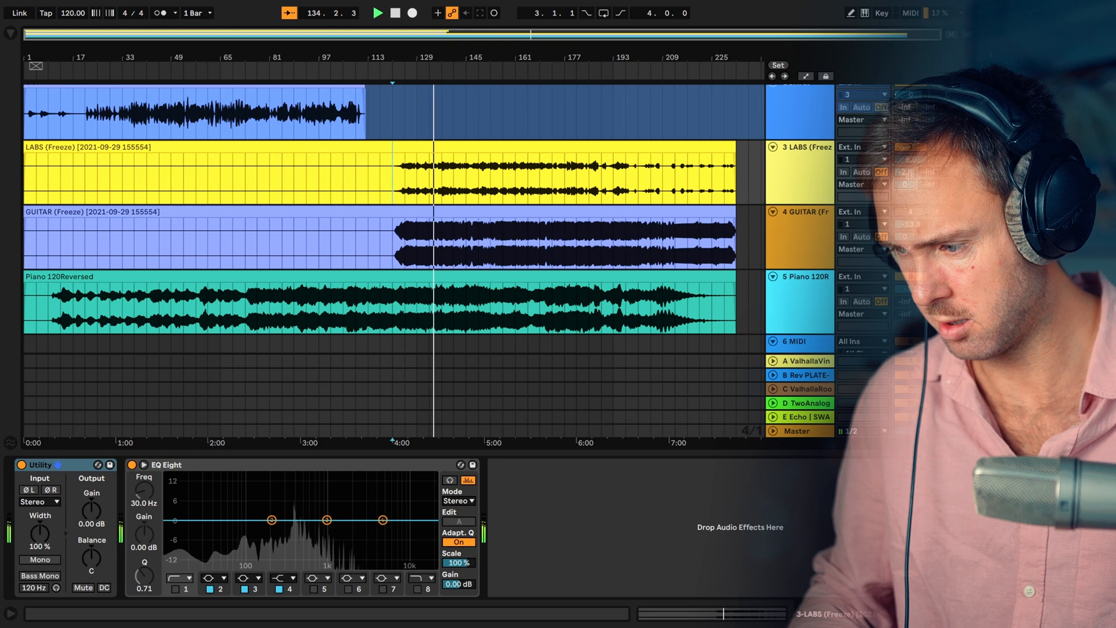
# Adjust the LABS (Freeze) track's mixer levels during playback and listen to its reversed clip from bars 201 and 213
pyautogui.moveTo(908, 182); pyautogui.dragTo(909, 201)
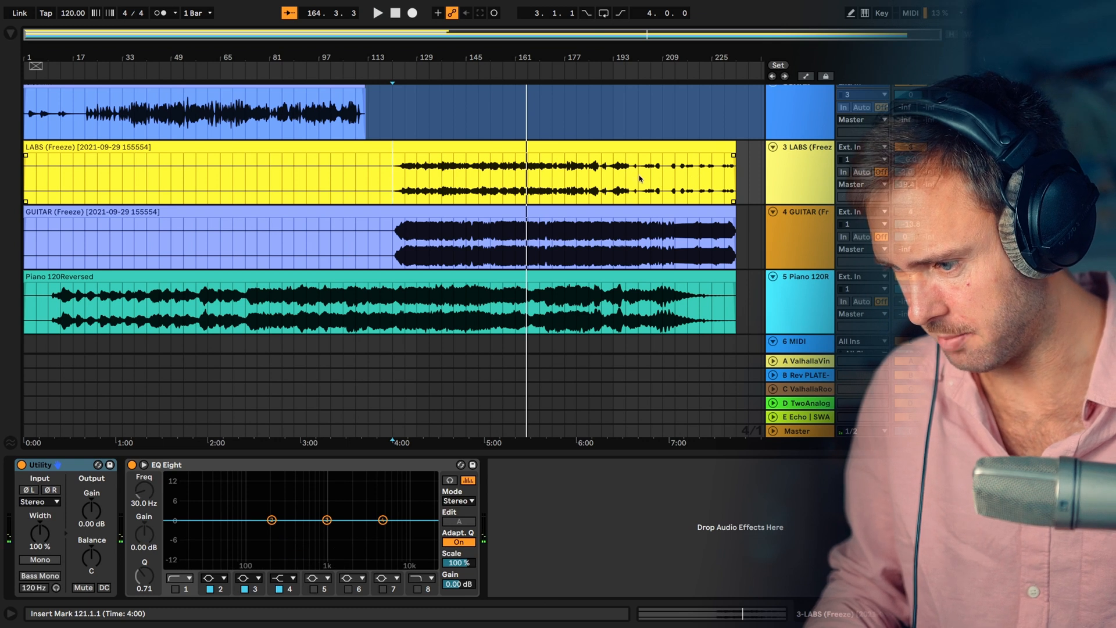
pyautogui.click(639, 179)
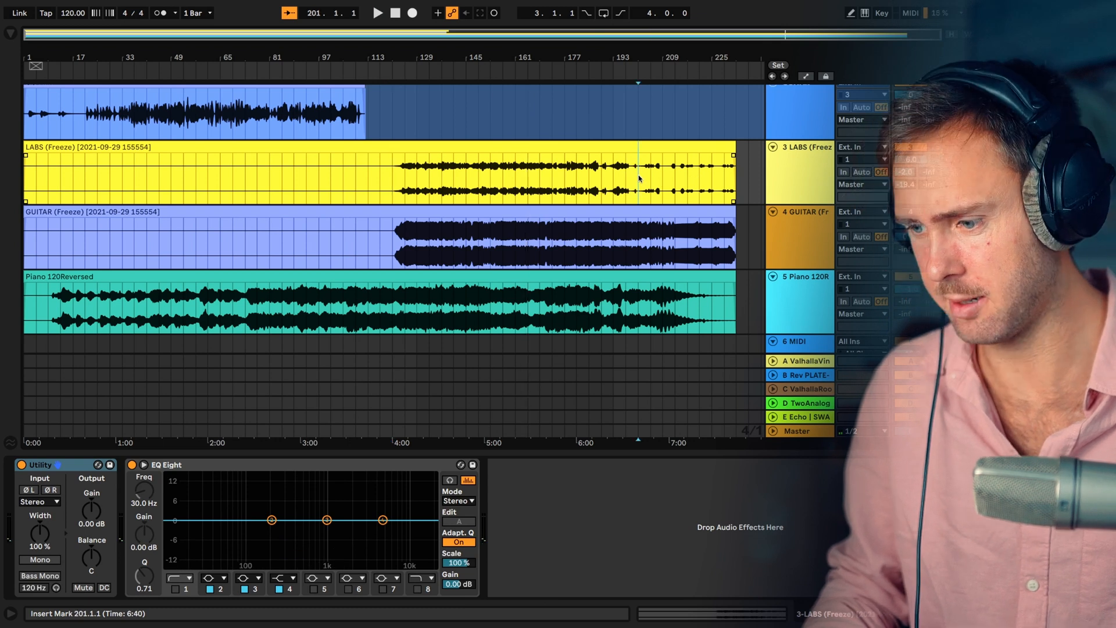
pyautogui.press('space')
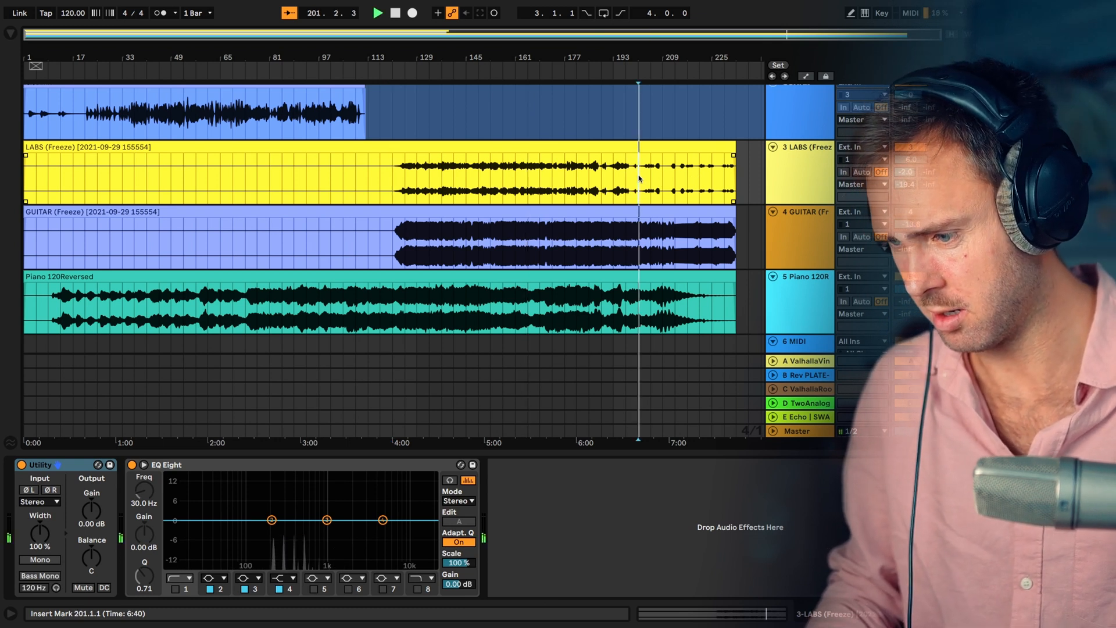
pyautogui.click(675, 178)
pyautogui.press('space')
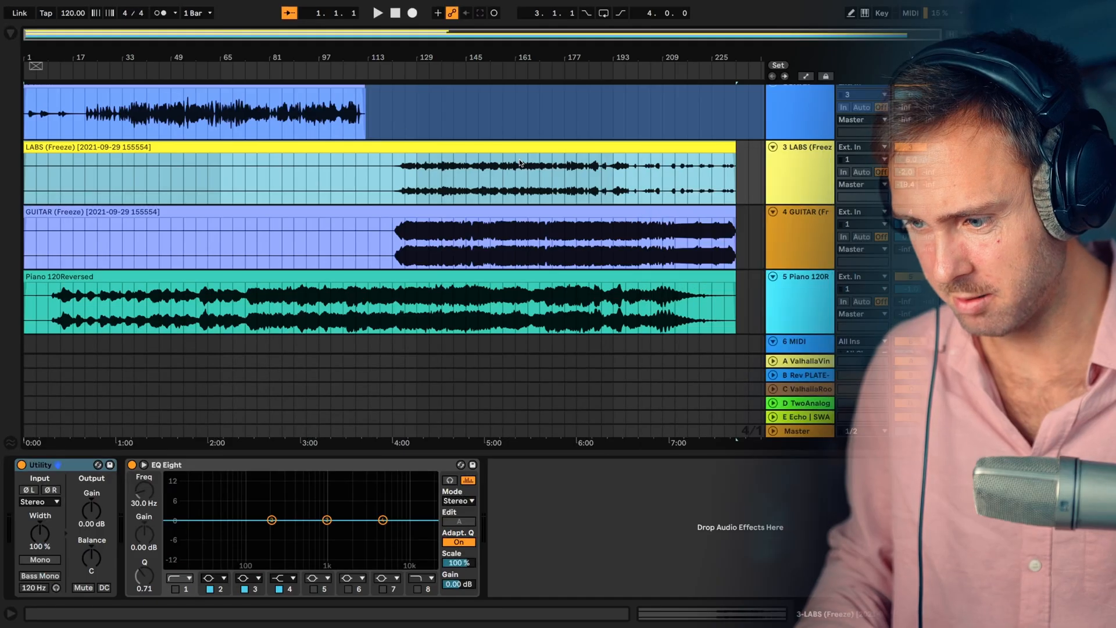
# Reveal the LABS (Freeze) clip's file in Finder and save the Live Set as REVERSED in the Piano 120 On Repeat folder
pyautogui.rightClick(520, 149)
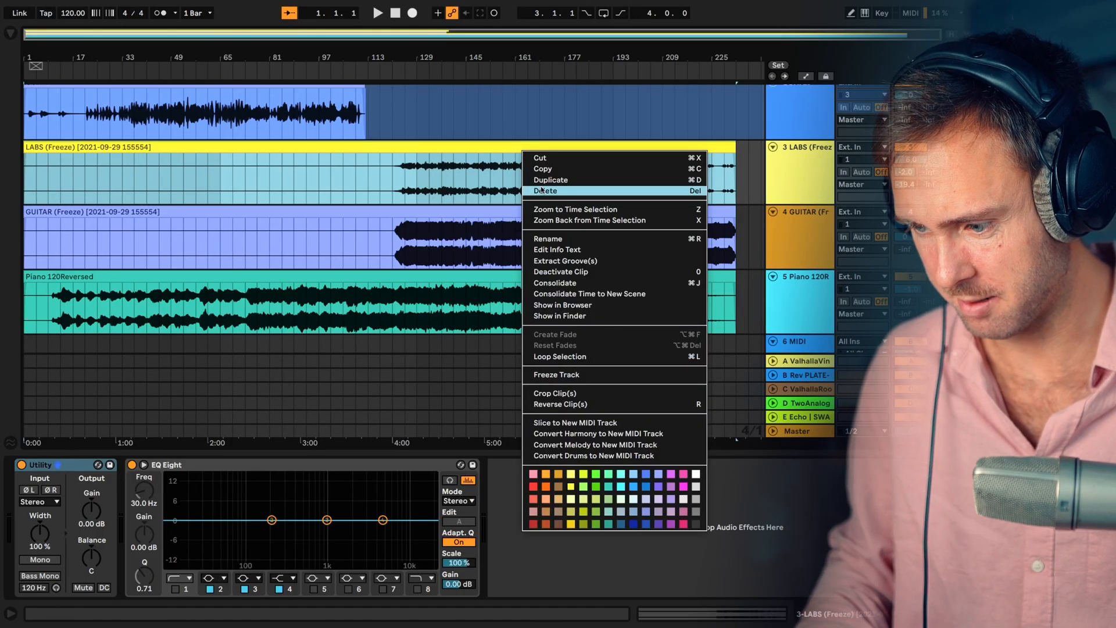
pyautogui.click(574, 316)
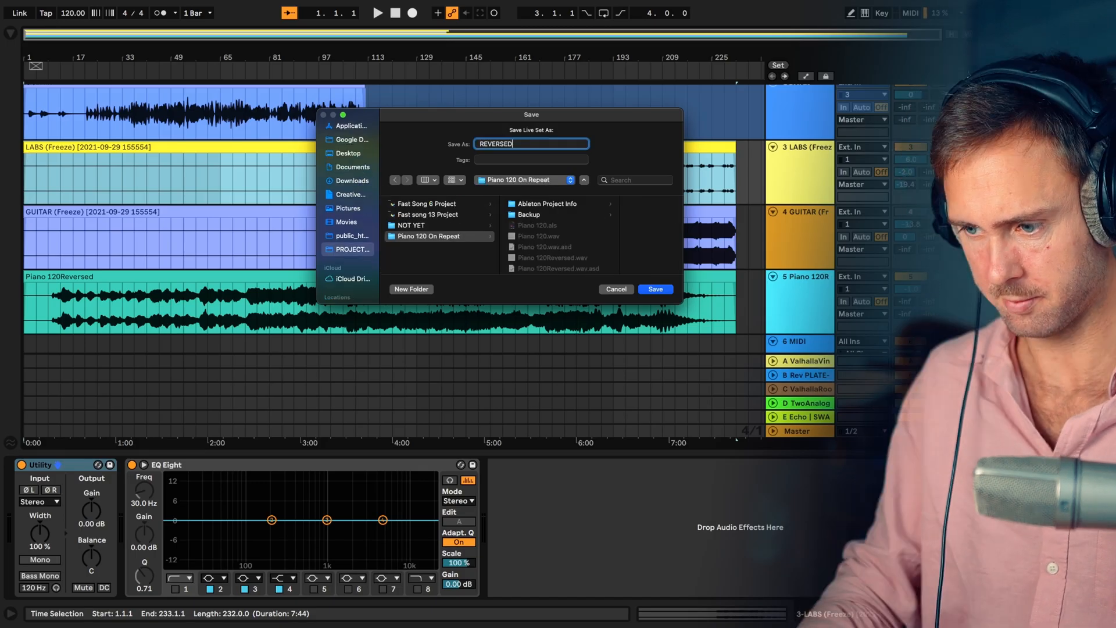
pyautogui.press('Return')
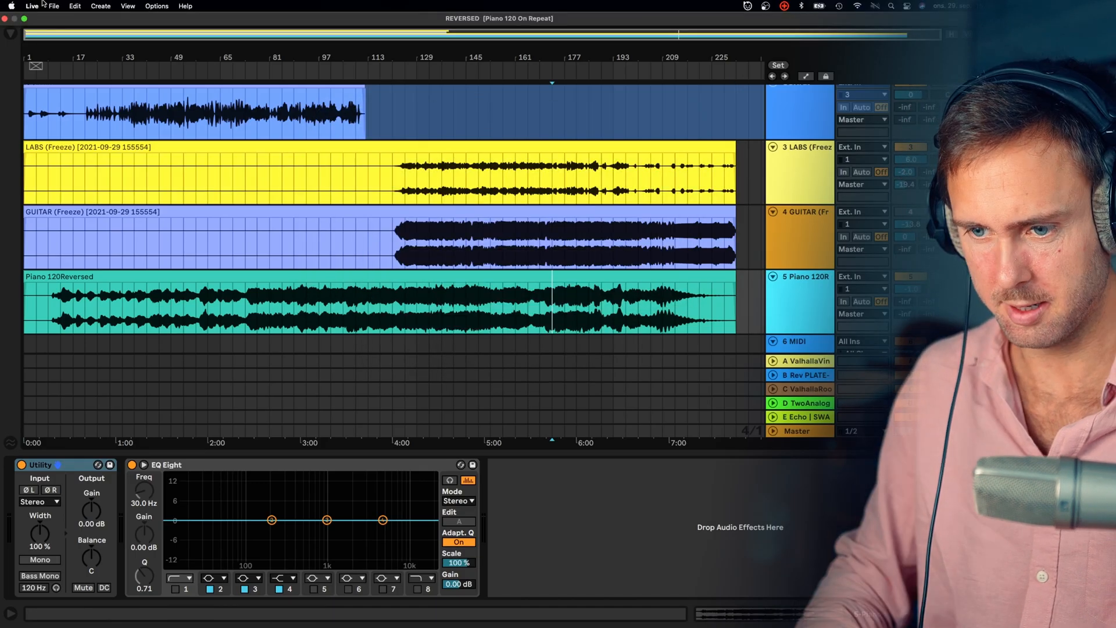
# Open the main Live Set containing the RE:ECHO and Placeholder tracks from the recently used sets
pyautogui.click(53, 5)
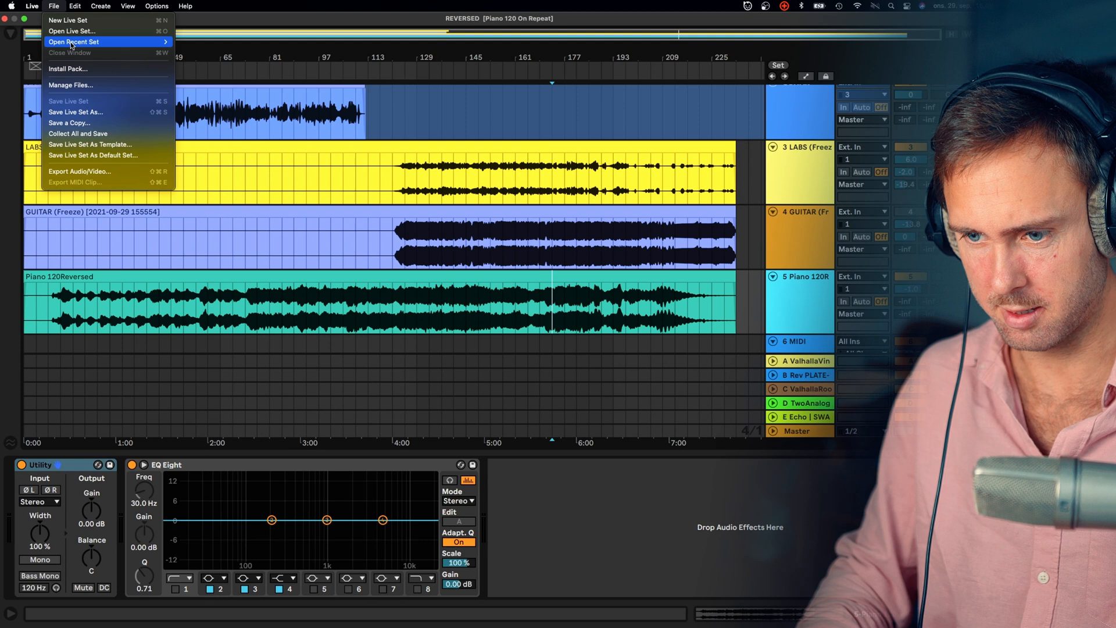
pyautogui.moveTo(64, 42)
pyautogui.click(271, 55)
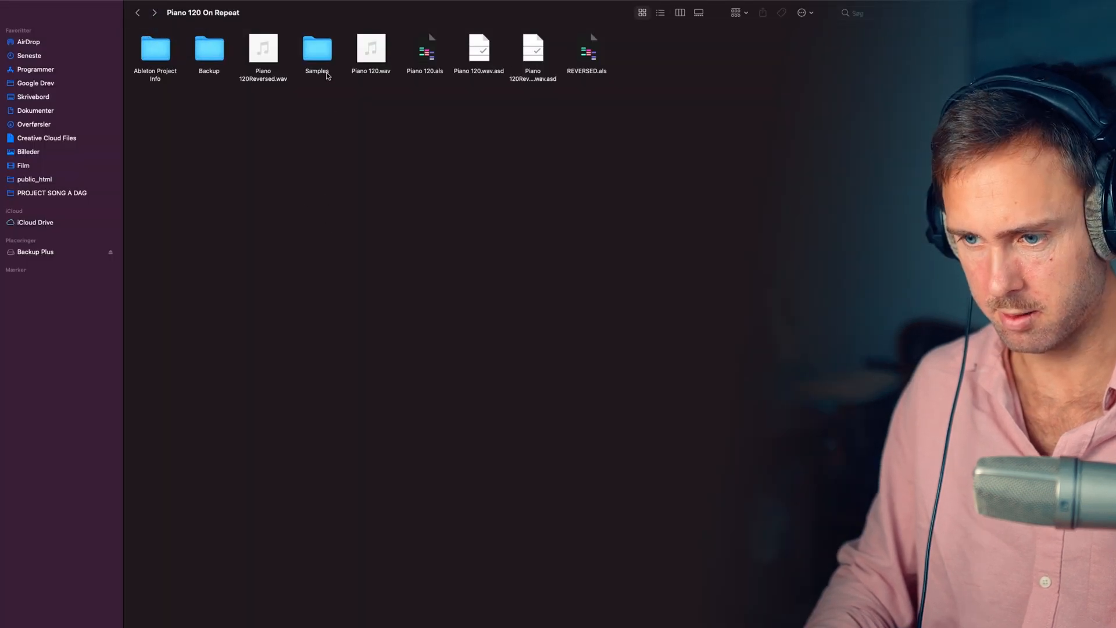
# In Finder, go from Piano 120 On Repeat through Samples and Processed into the Reverse folder
pyautogui.doubleClick(326, 72)
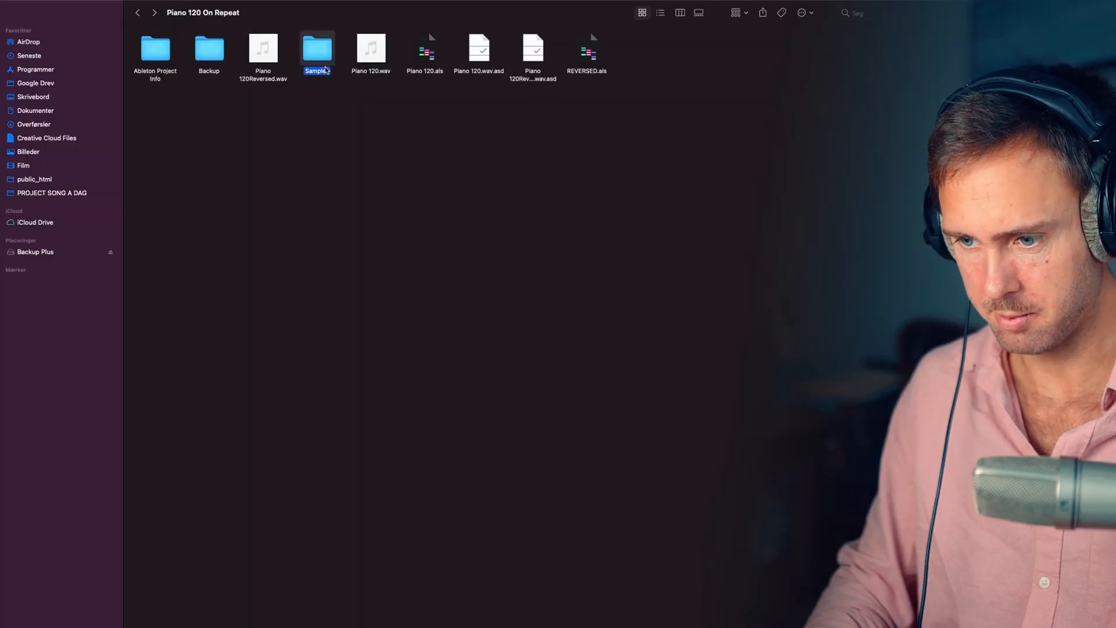
pyautogui.doubleClick(167, 52)
pyautogui.doubleClick(221, 51)
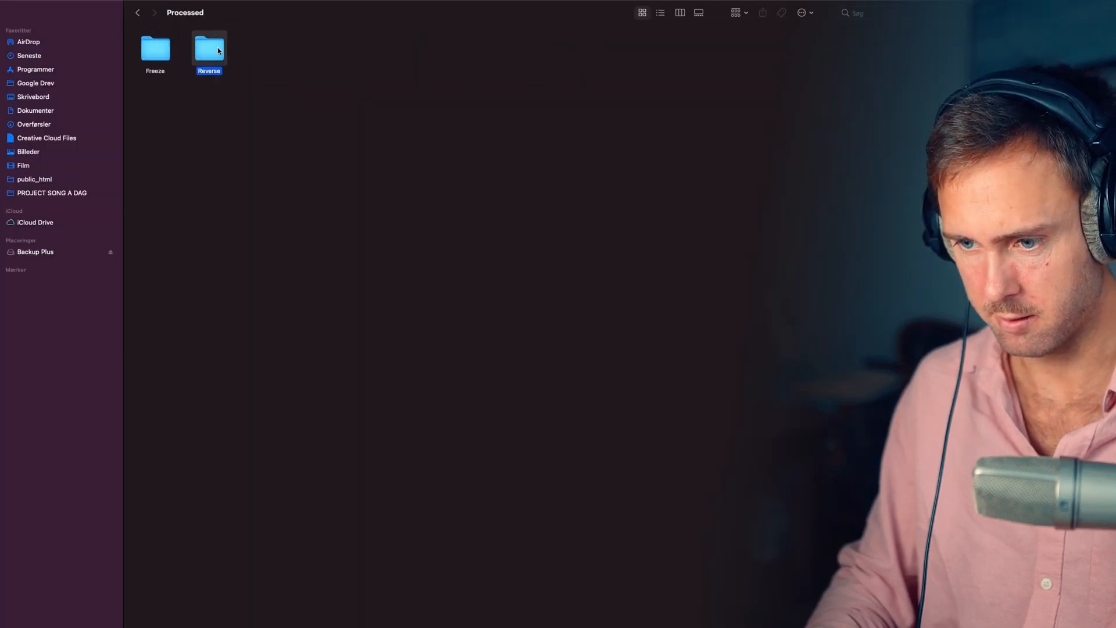
# Select the reversed LABS and GUITAR .aif files and bring both into the main Live Set at bar 833, below Placeholder
pyautogui.click(270, 61)
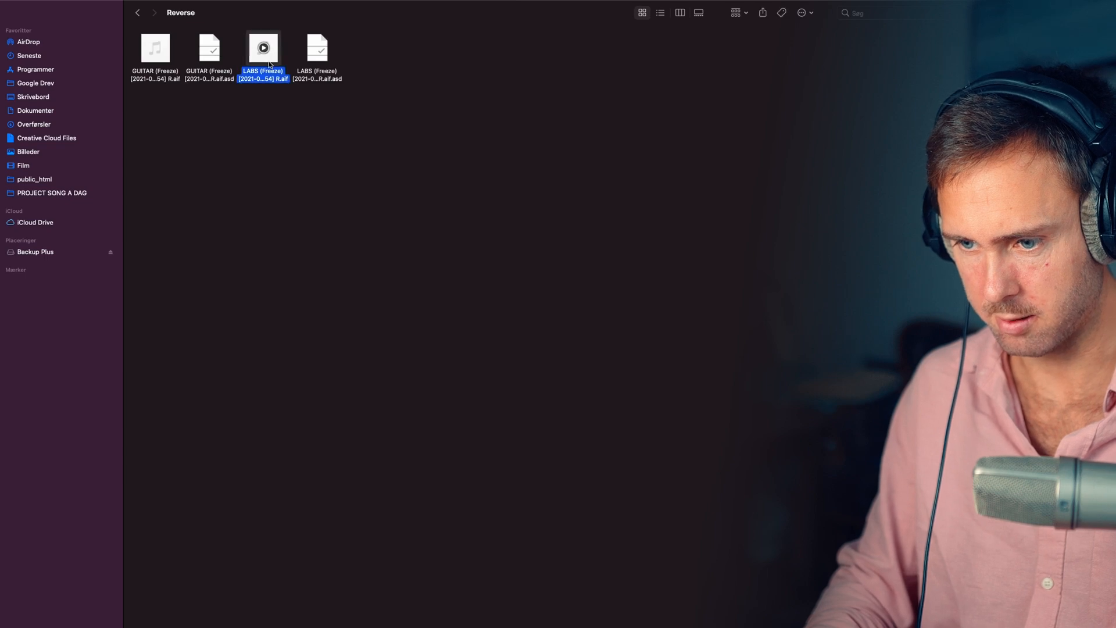
pyautogui.keyDown('super'); pyautogui.click(159, 54); pyautogui.keyUp('super')
pyautogui.moveTo(150, 59); pyautogui.dragTo(394, 212)
pyautogui.press('super+Tab')
# Move the reversed LABS clip onto the 19 Audio track at bar 833, directly beneath the reversed GUITAR clip
pyautogui.click(724, 230)
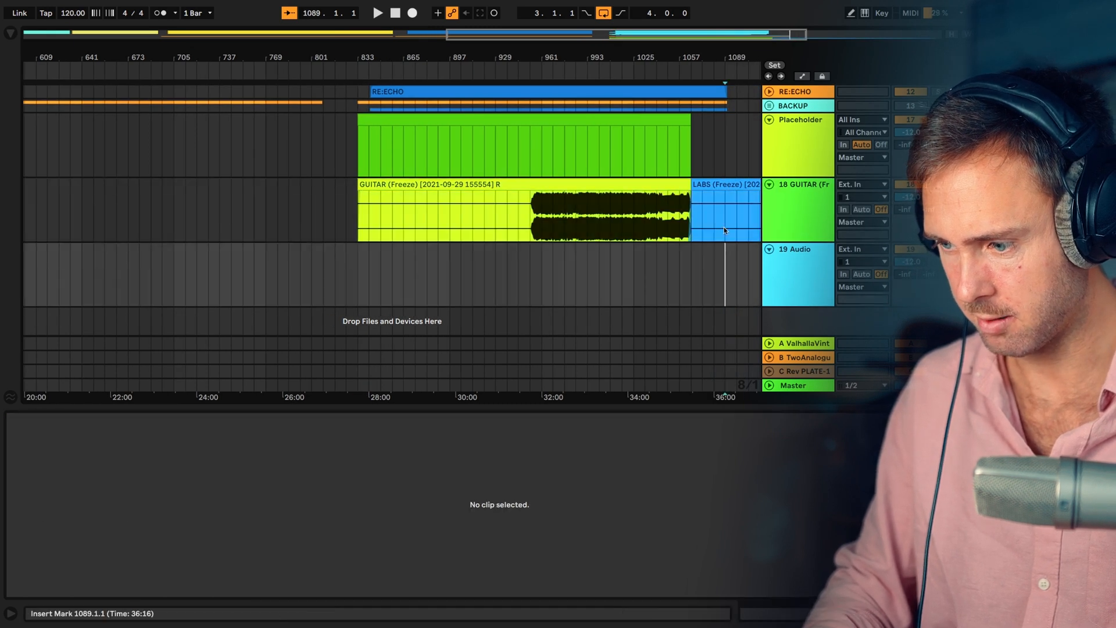
pyautogui.moveTo(727, 184); pyautogui.dragTo(399, 264)
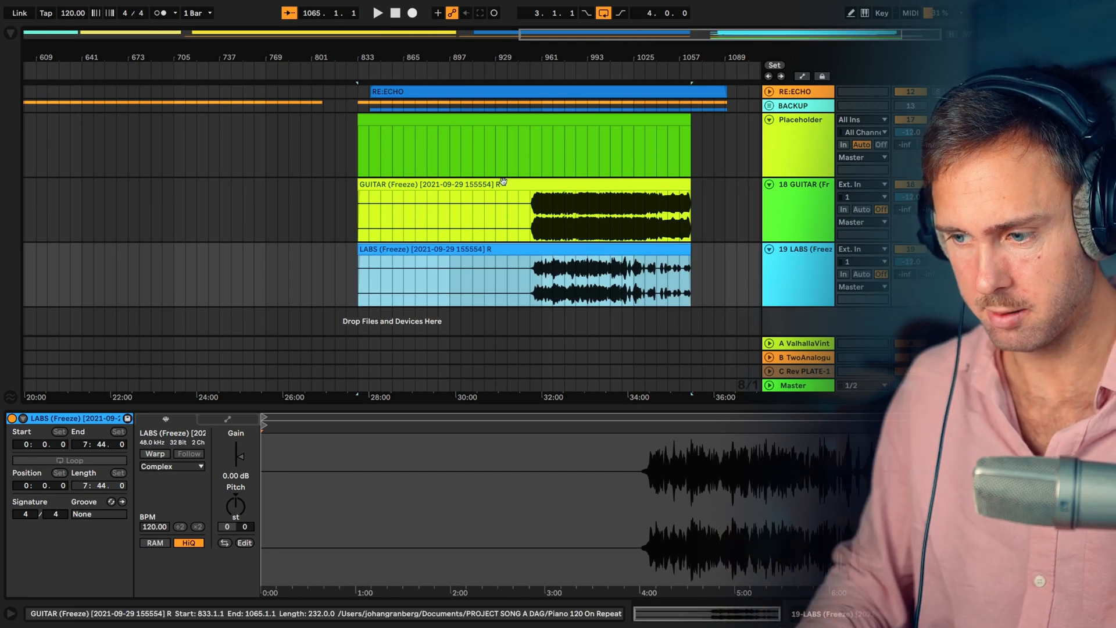
pyautogui.scroll(1, 504, 185)
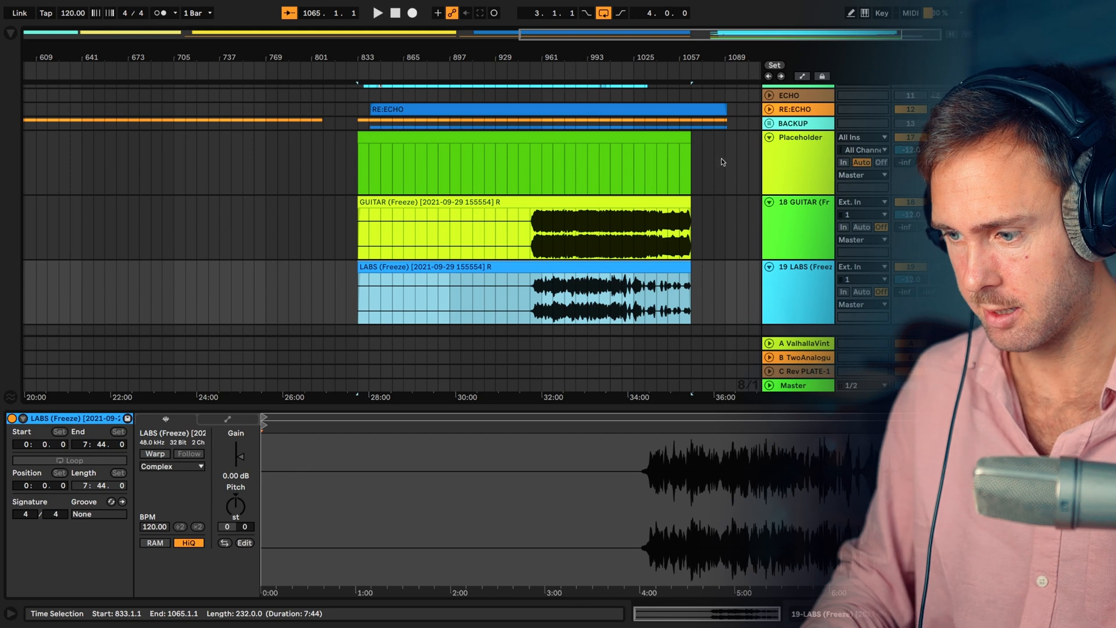
# Select the reversed GUITAR clip and check its alignment with the Placeholder and LABS clips
pyautogui.click(644, 212)
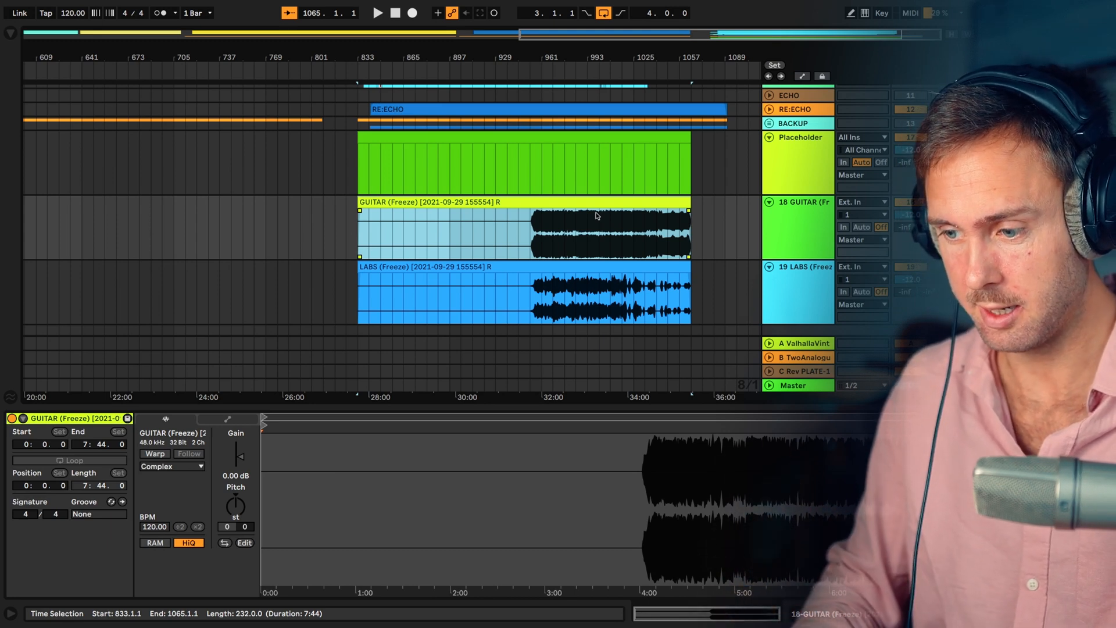
pyautogui.moveTo(596, 216)
pyautogui.mouseDown()
pyautogui.moveTo(589, 191)
pyautogui.moveTo(590, 205)
pyautogui.mouseUp()
pyautogui.scroll(5, 589, 206)
pyautogui.scroll(-6, 589, 207)
pyautogui.scroll(1, 589, 208)
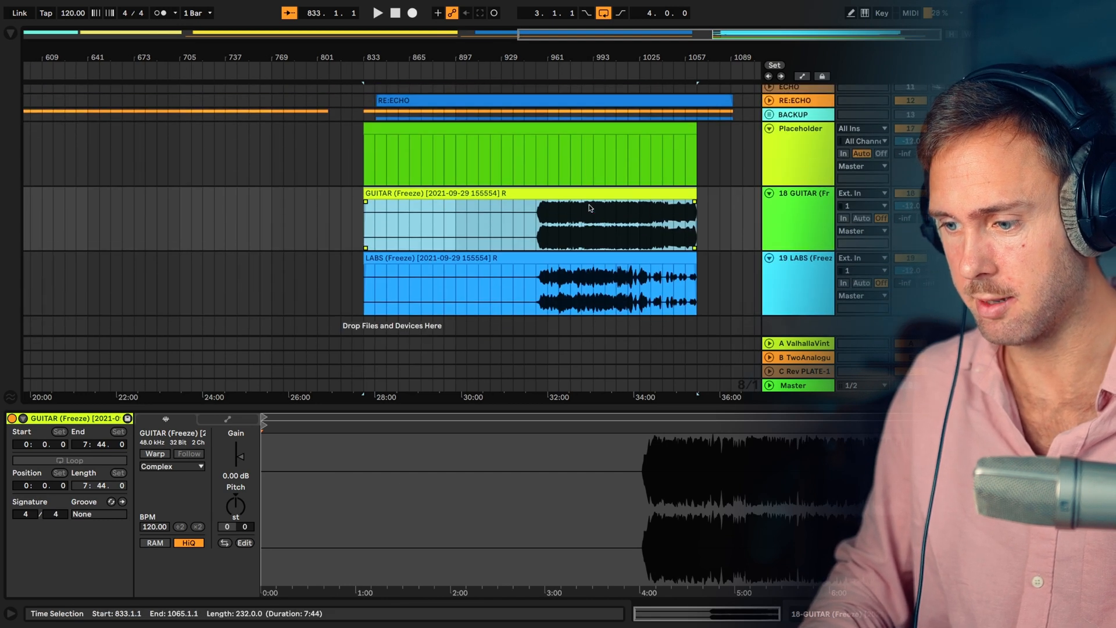
# Play the reversed GUITAR and LABS clips from about bar 1009, inside their audible section
pyautogui.moveTo(940, 206); pyautogui.dragTo(941, 244)
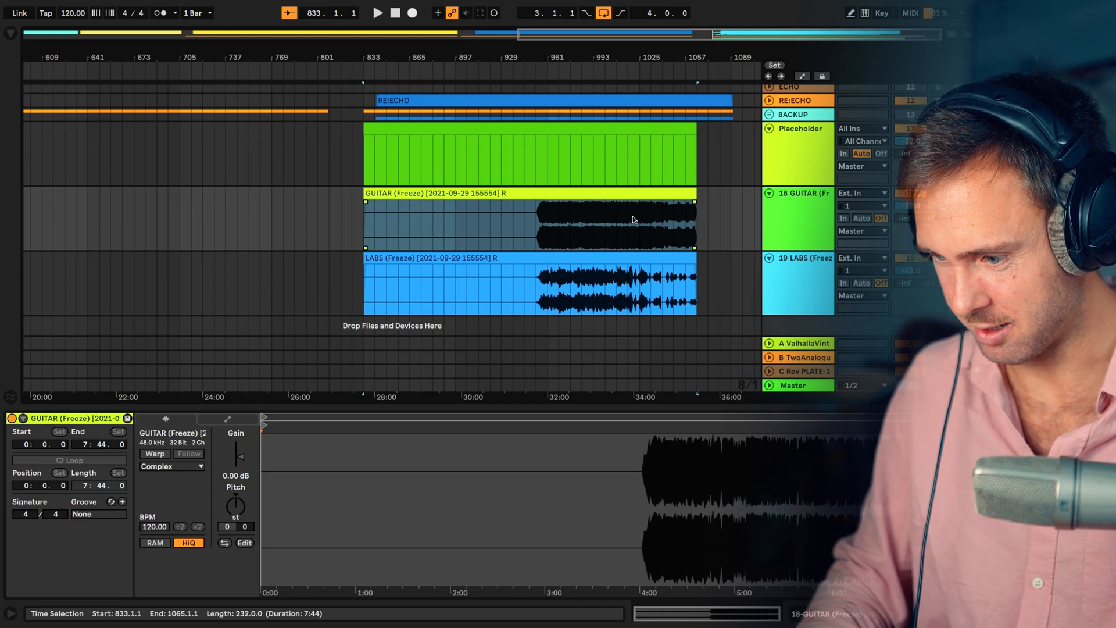
pyautogui.click(655, 213)
pyautogui.click(620, 208)
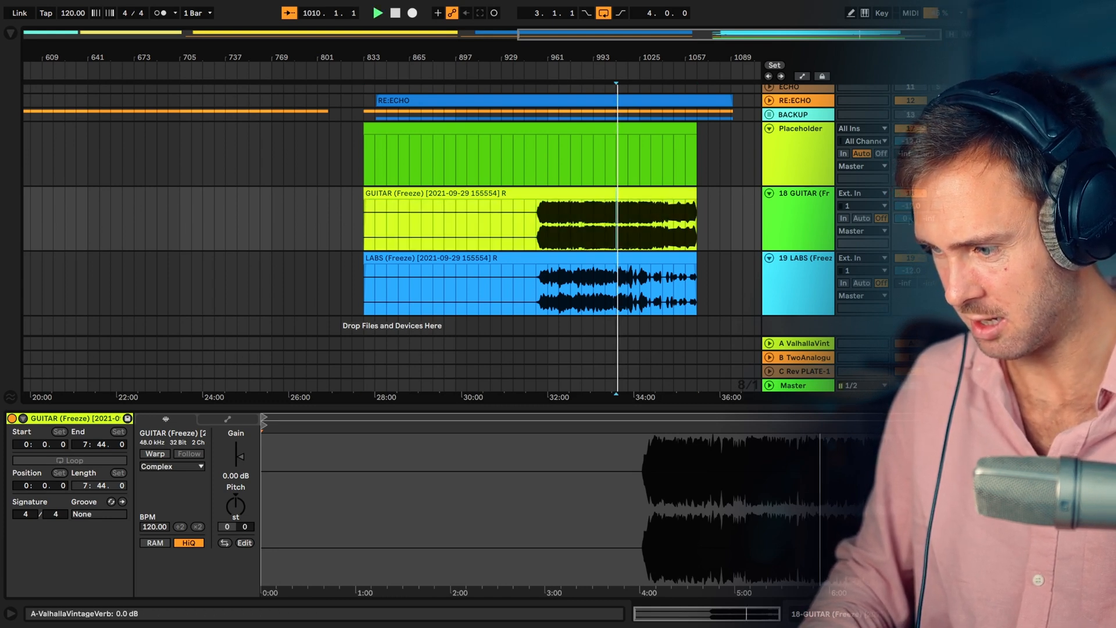
# Balance the reversed layers during playback, setting the GUITAR track volume to about -20 dB and the LABS track volume to -8.7 dB
pyautogui.moveTo(911, 206); pyautogui.dragTo(911, 211)
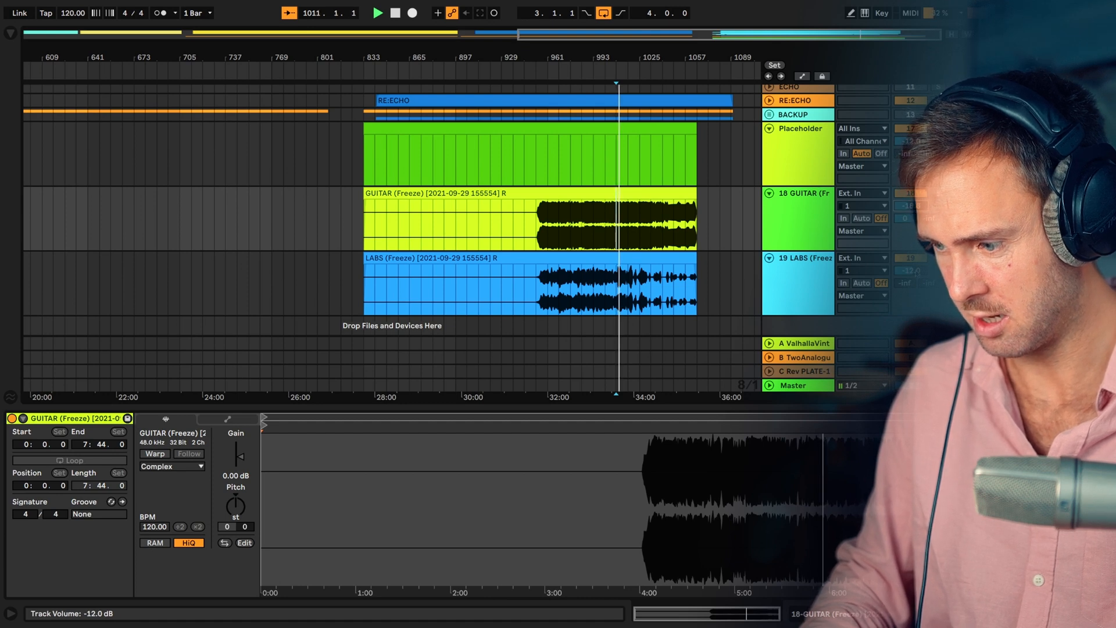
pyautogui.moveTo(911, 271); pyautogui.dragTo(911, 233)
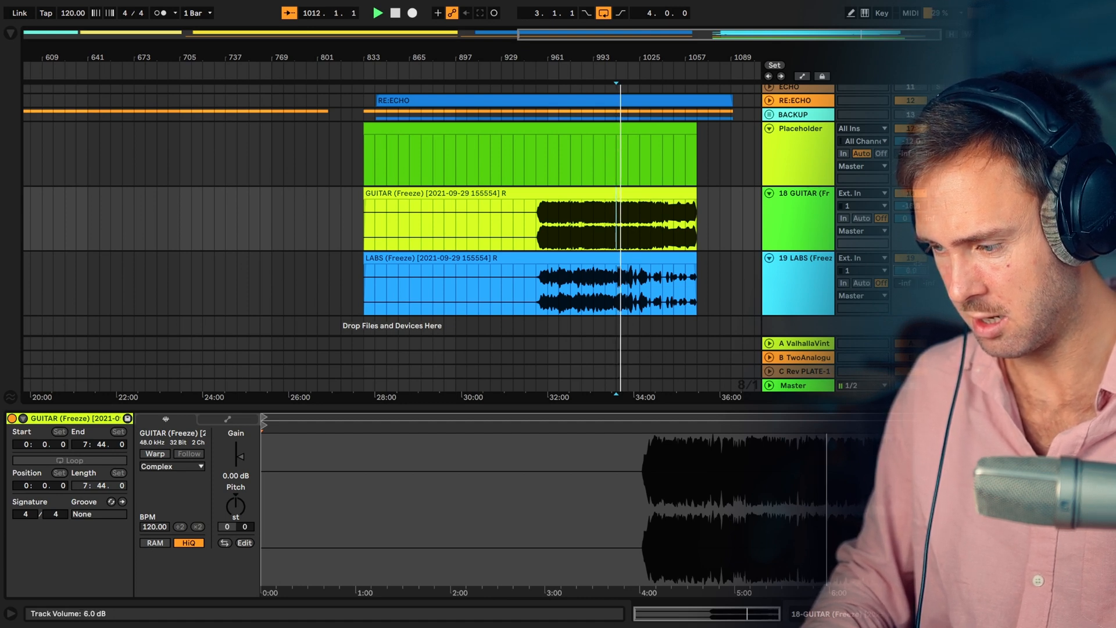
pyautogui.moveTo(911, 271); pyautogui.dragTo(911, 282)
pyautogui.moveTo(911, 207); pyautogui.dragTo(911, 210)
pyautogui.moveTo(911, 271); pyautogui.dragTo(911, 276)
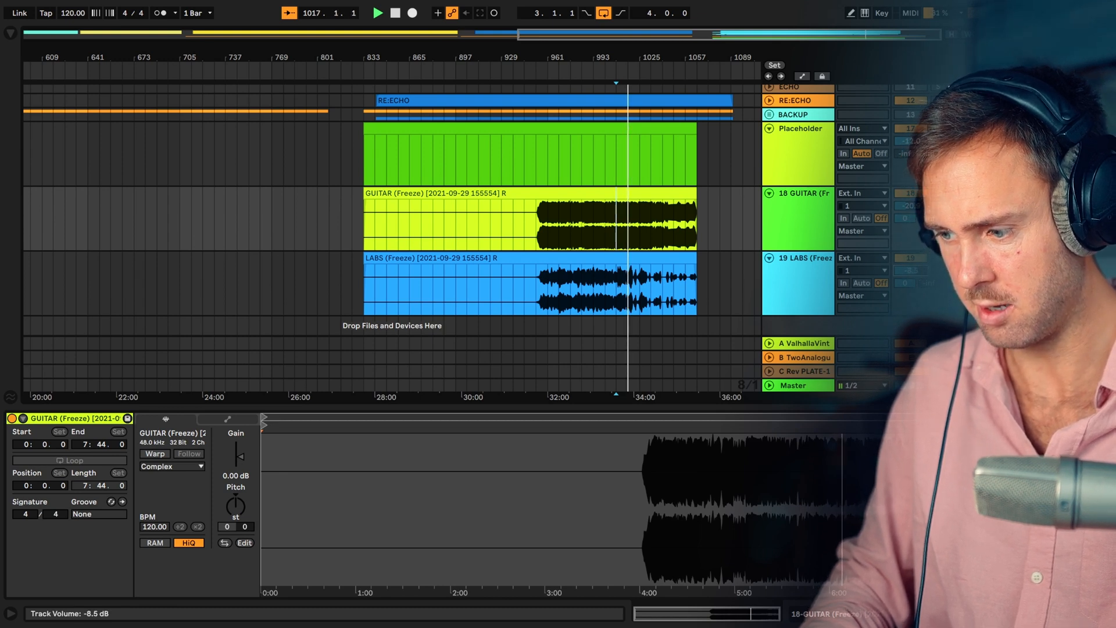
pyautogui.moveTo(911, 271); pyautogui.dragTo(918, 277)
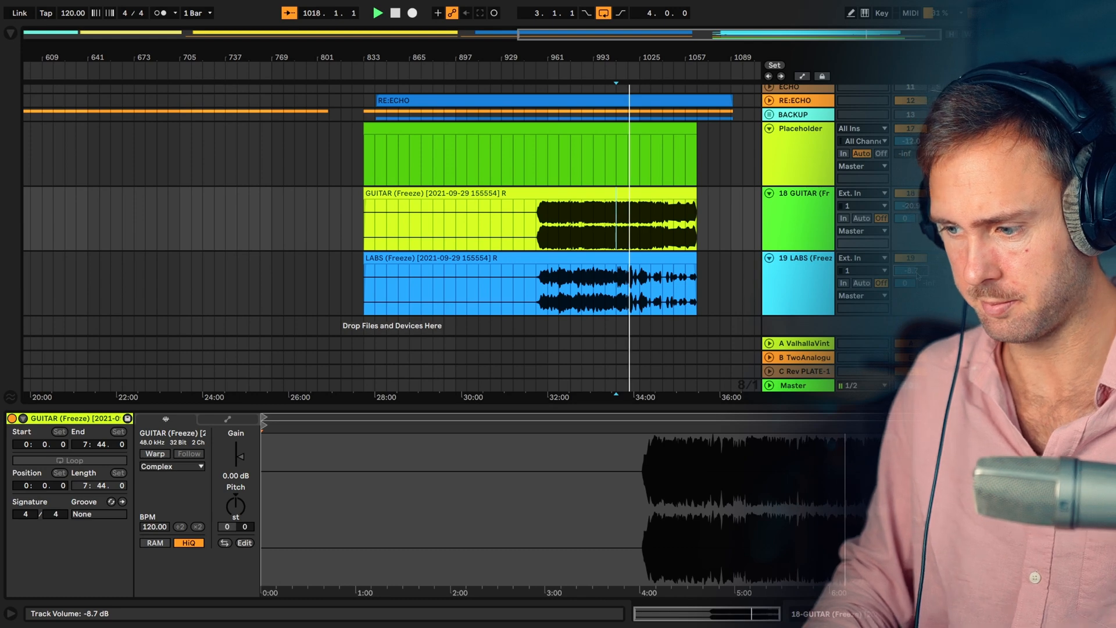